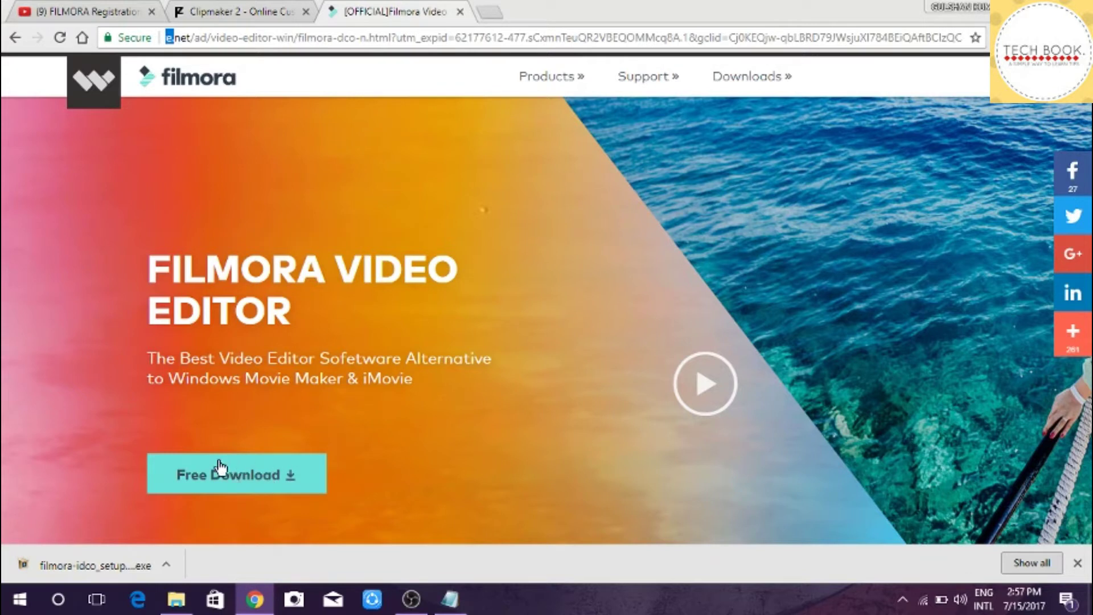
Download the Filmora installer from the Wondershare page and show the downloaded file in its folder
drag(127, 473, 270, 515)
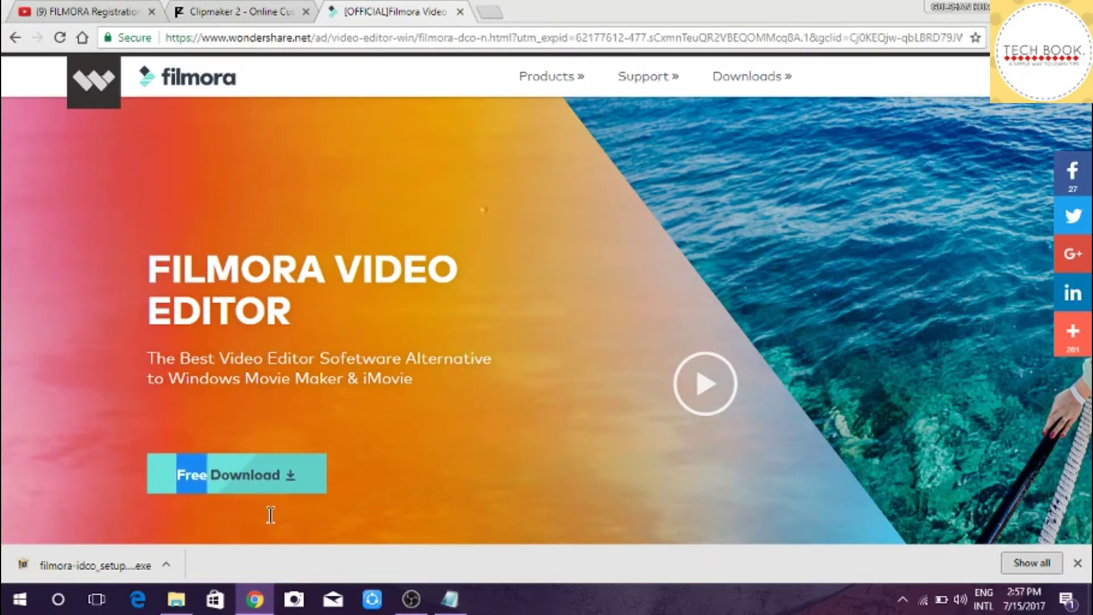
click(244, 481)
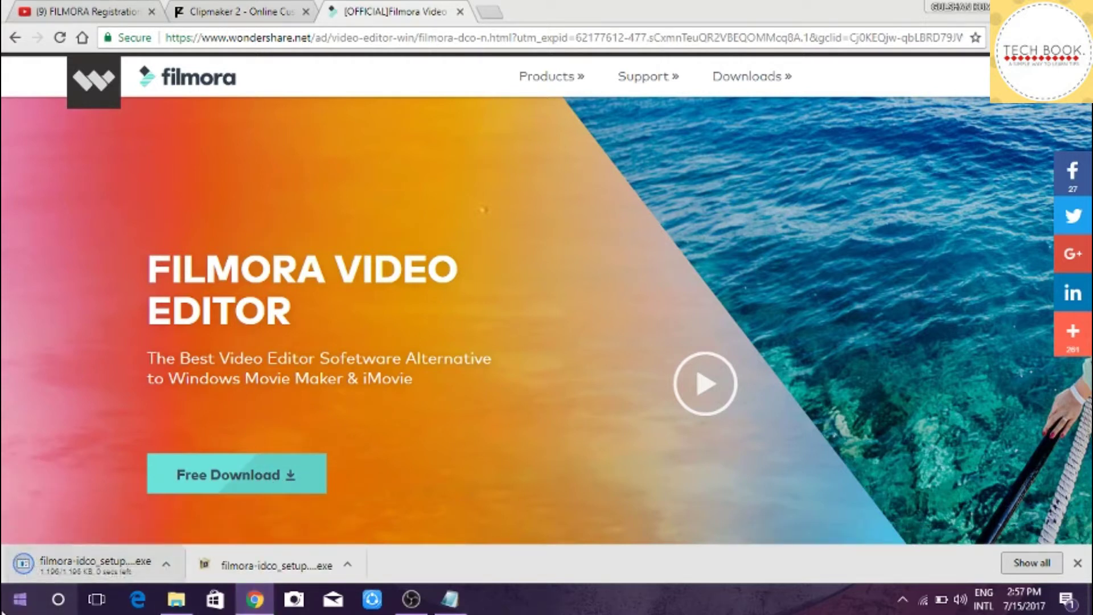
click(53, 547)
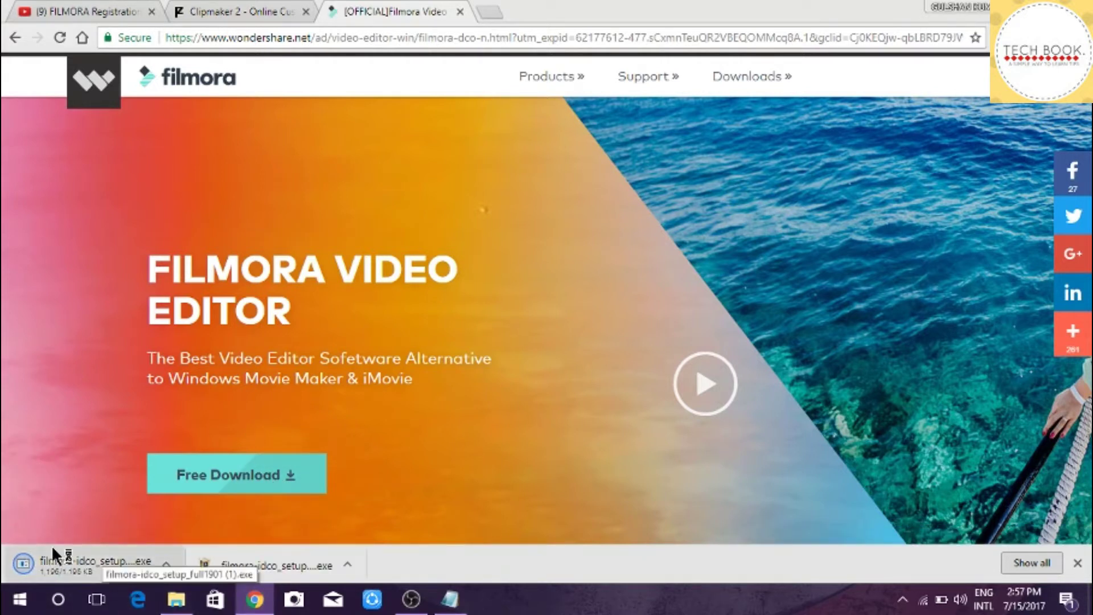
click(165, 565)
click(217, 512)
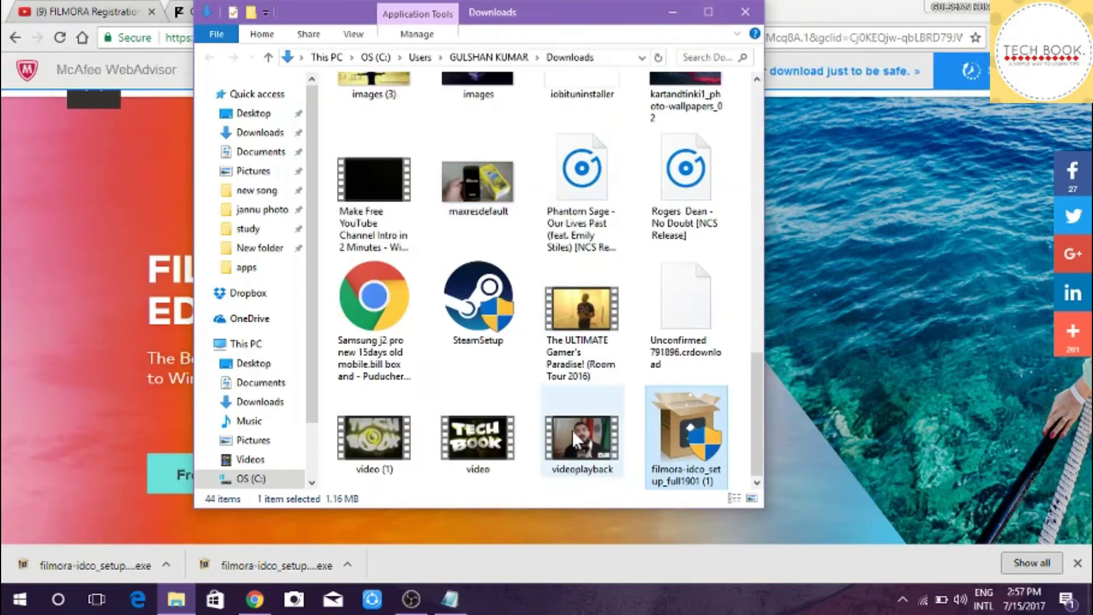
Run the downloaded filmora-idco_setup_full1901 (1) file as administrator and minimize the File Explorer and browser windows
right_click(687, 428)
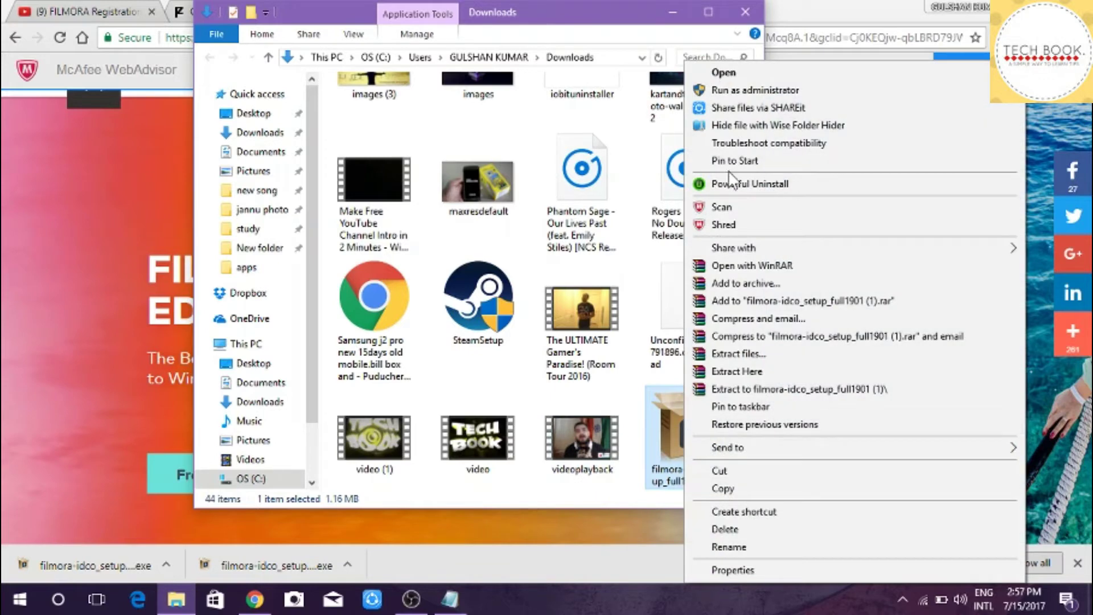
click(734, 90)
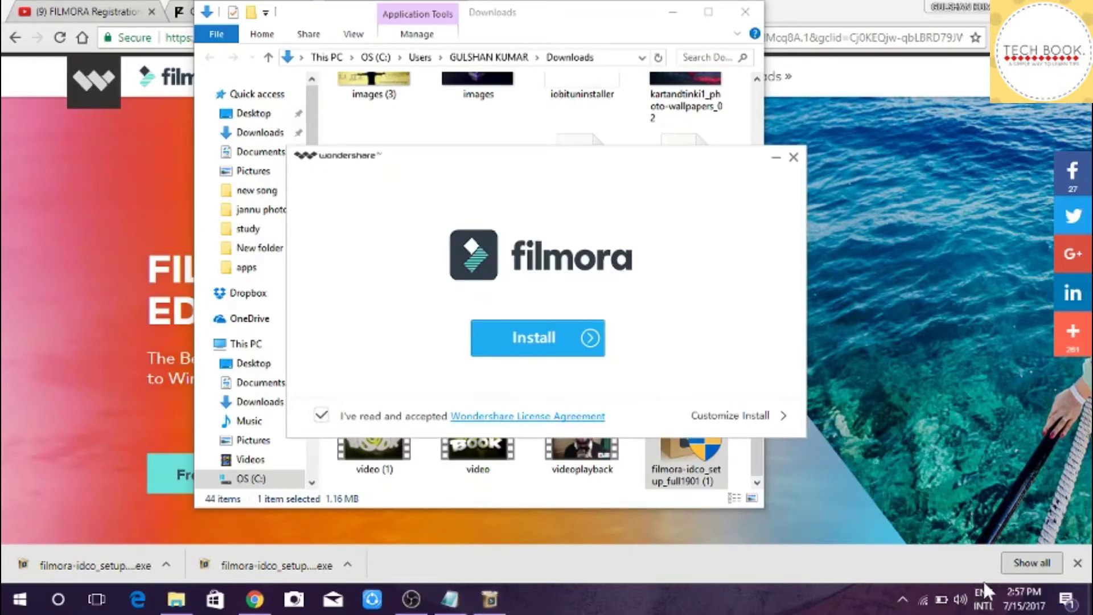
click(961, 599)
click(914, 508)
click(673, 12)
click(254, 599)
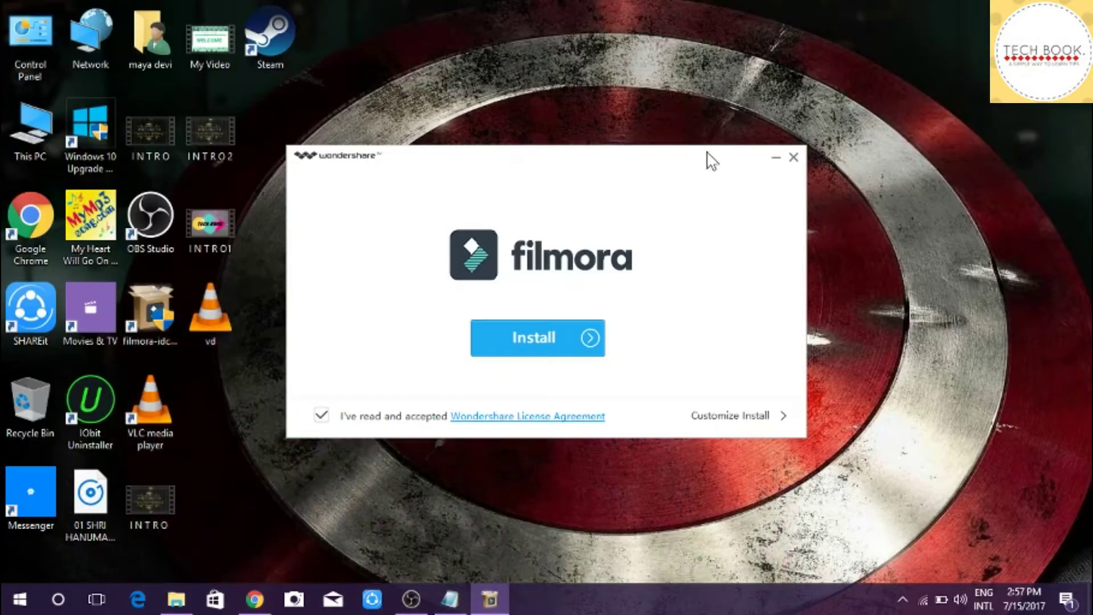
Reposition the Wondershare setup window on the desktop and start the Filmora installation
drag(598, 155, 618, 83)
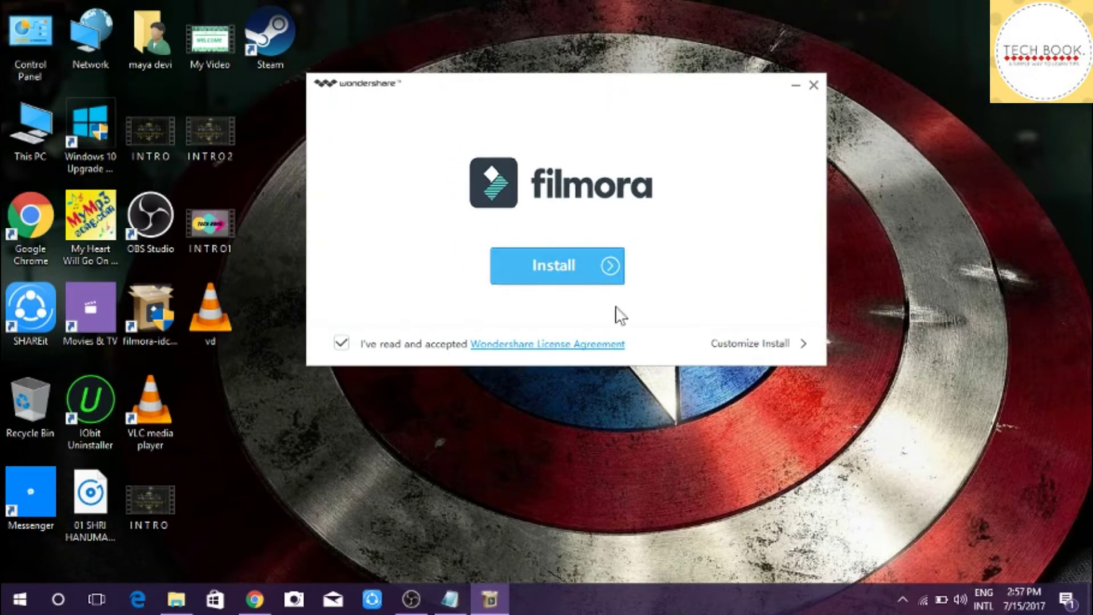
mouse_move(360, 90)
mouse_down()
mouse_move(349, 80)
mouse_move(360, 107)
mouse_up()
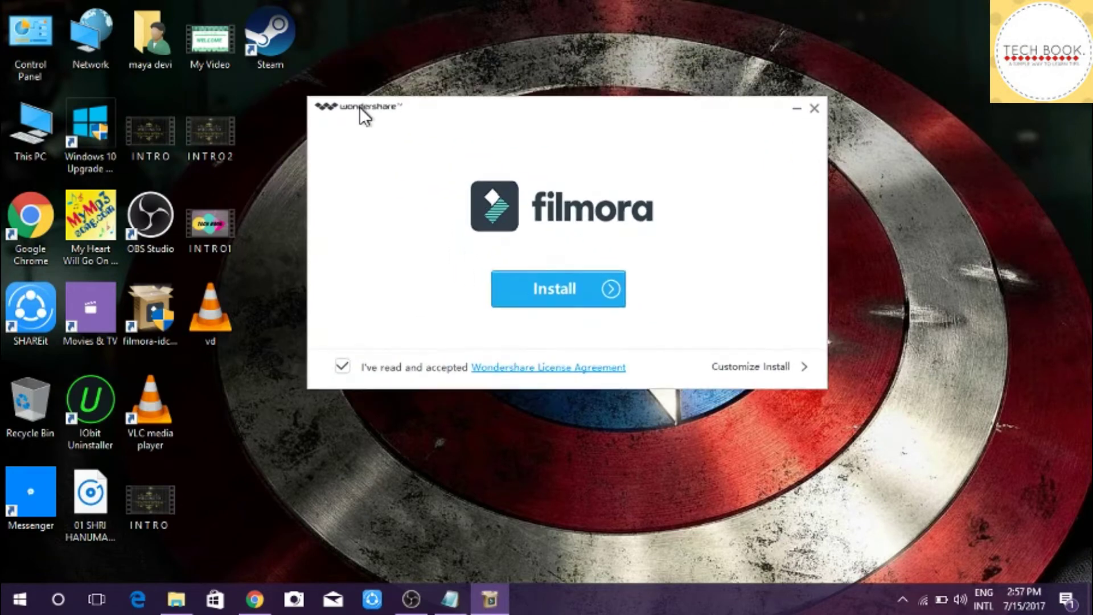
click(549, 294)
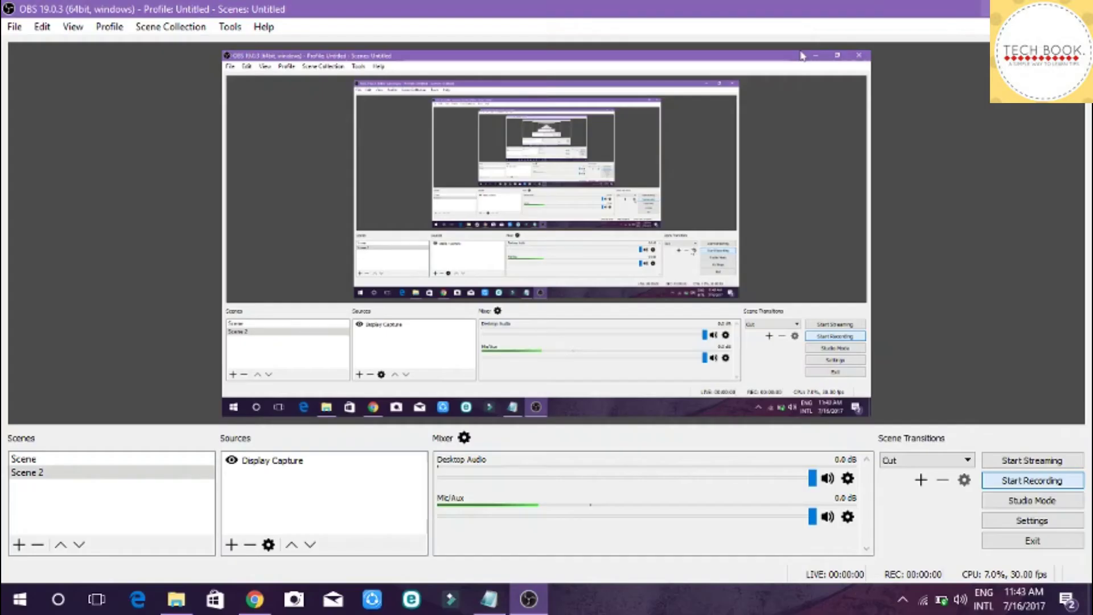
Launch Wondershare Filmora from the desktop and create a new 16:9 movie in Full Feature Mode
key(ctrl+shift+r)
key(super+d)
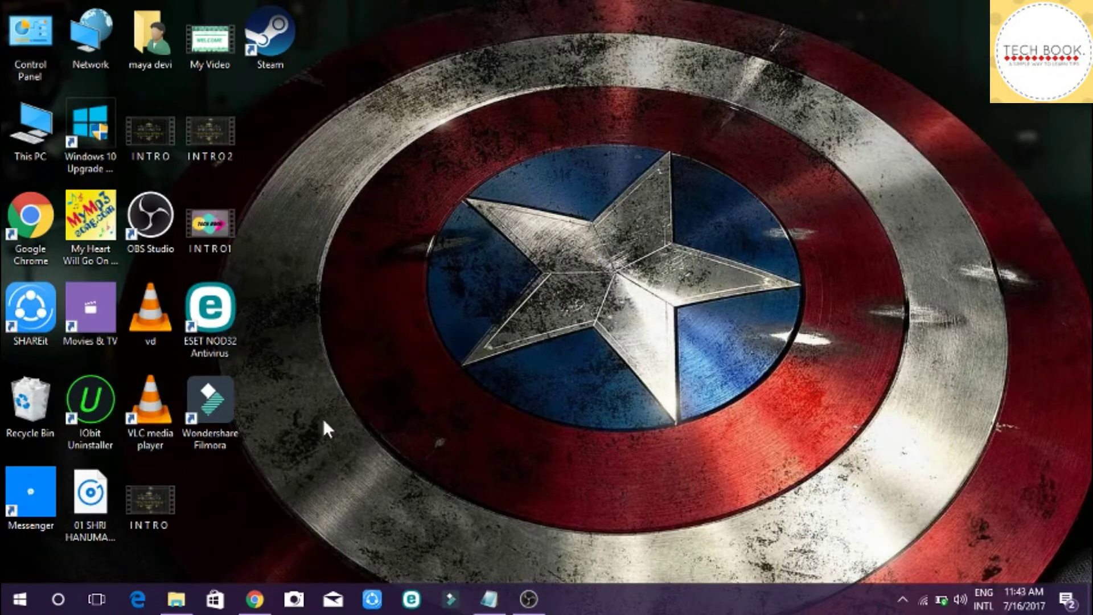
double_click(221, 412)
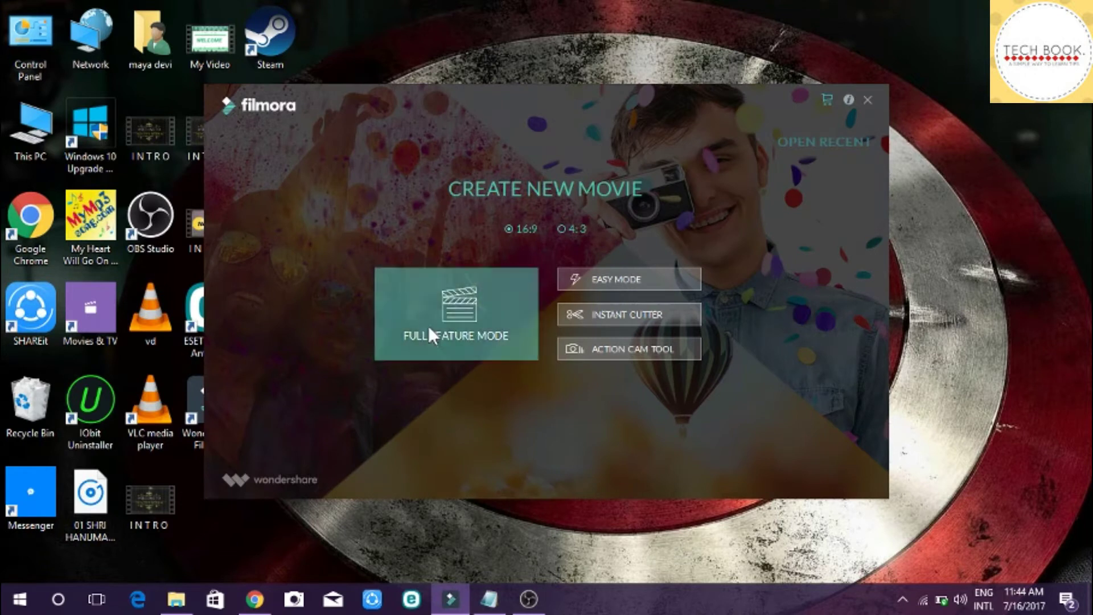
click(450, 327)
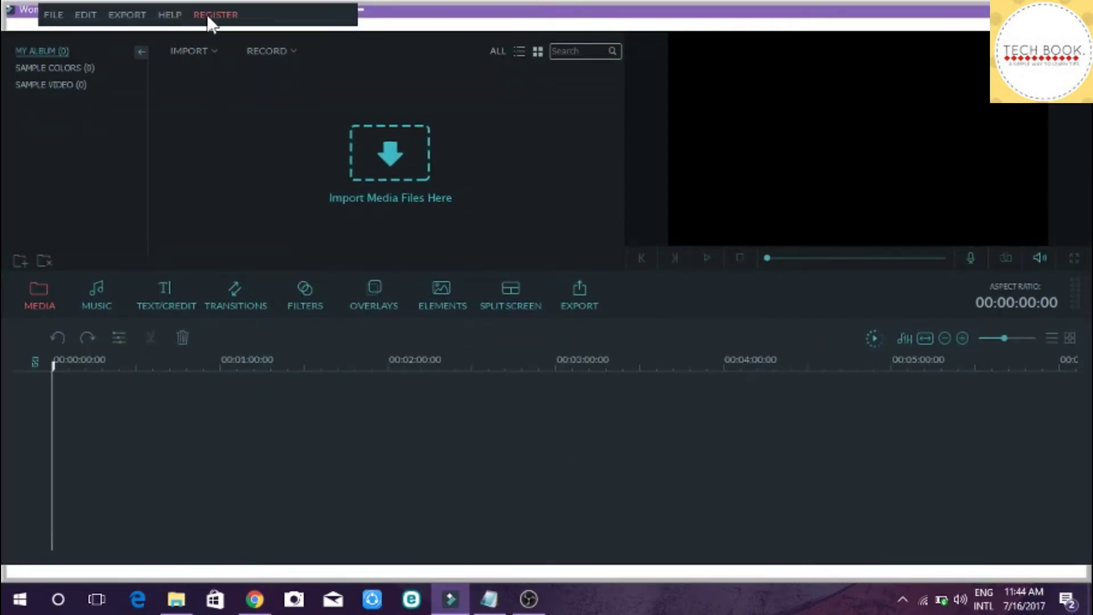
View Filmora's software registration form after dismissing the Message Center, then exit the program
click(216, 23)
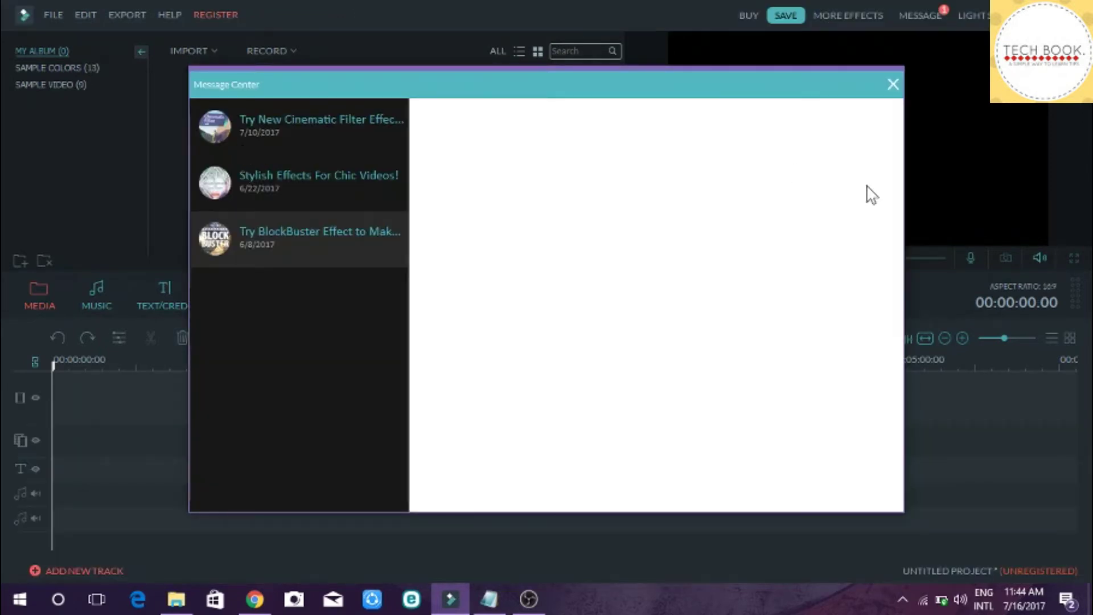
click(893, 87)
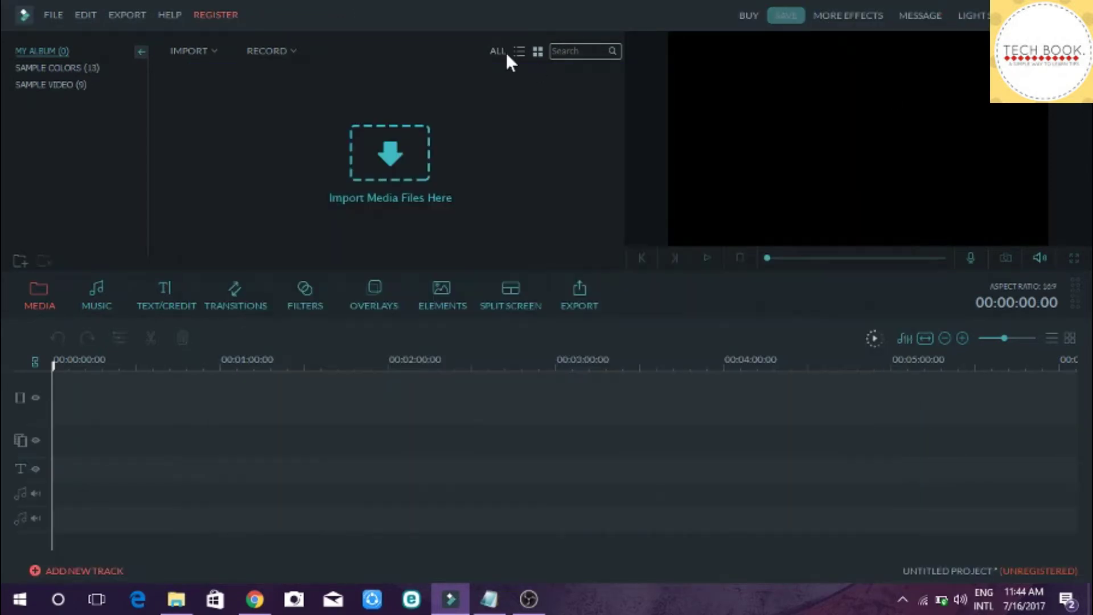
click(227, 14)
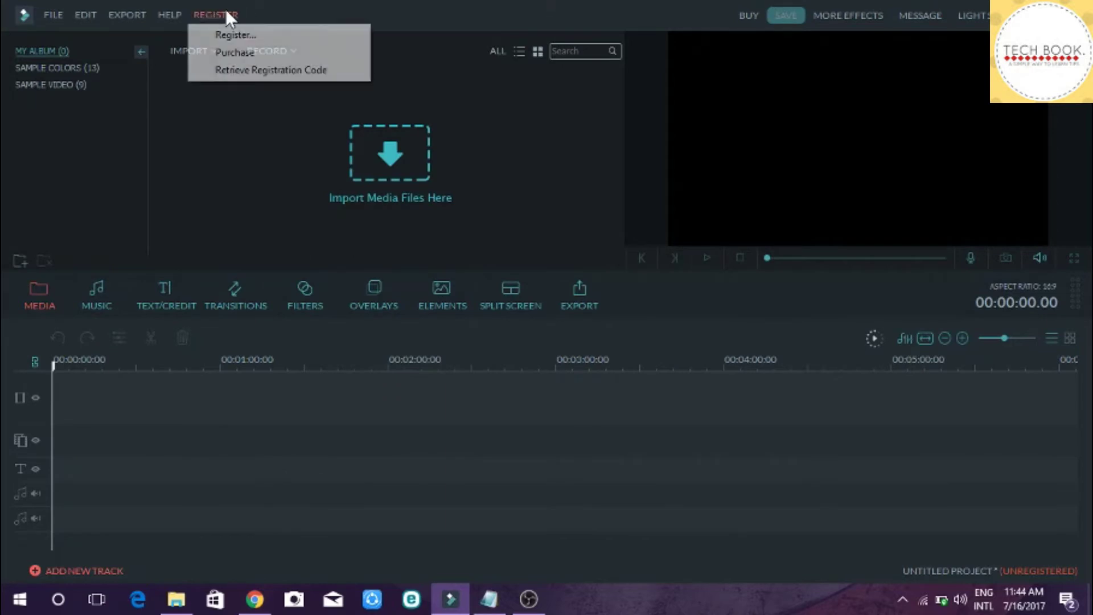
click(261, 38)
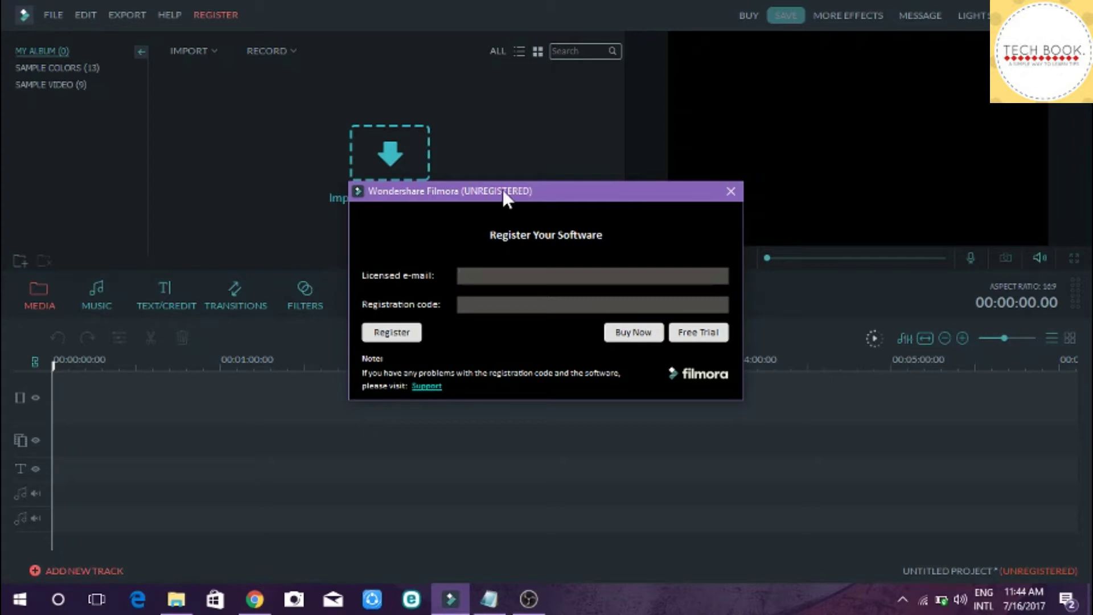
click(731, 192)
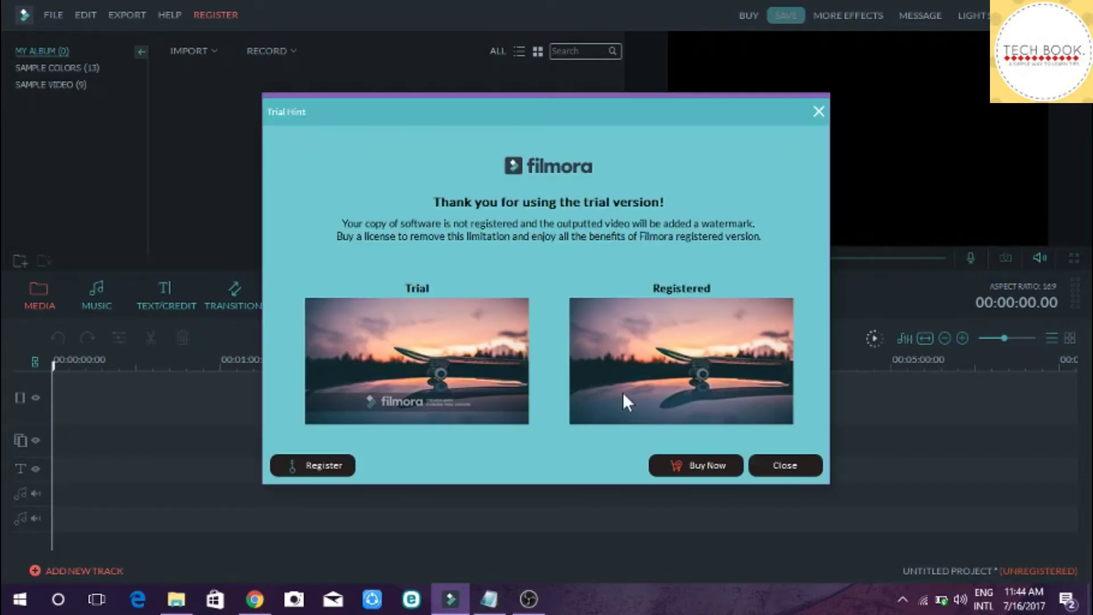
click(771, 473)
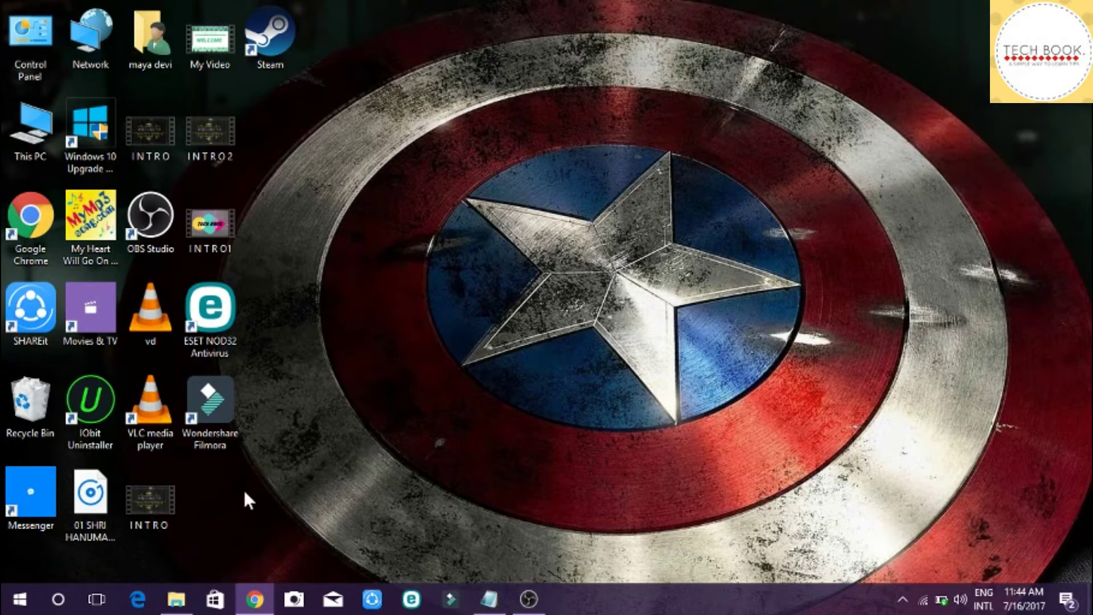
Search Windows for "notepad" and run Notepad as administrator
click(72, 606)
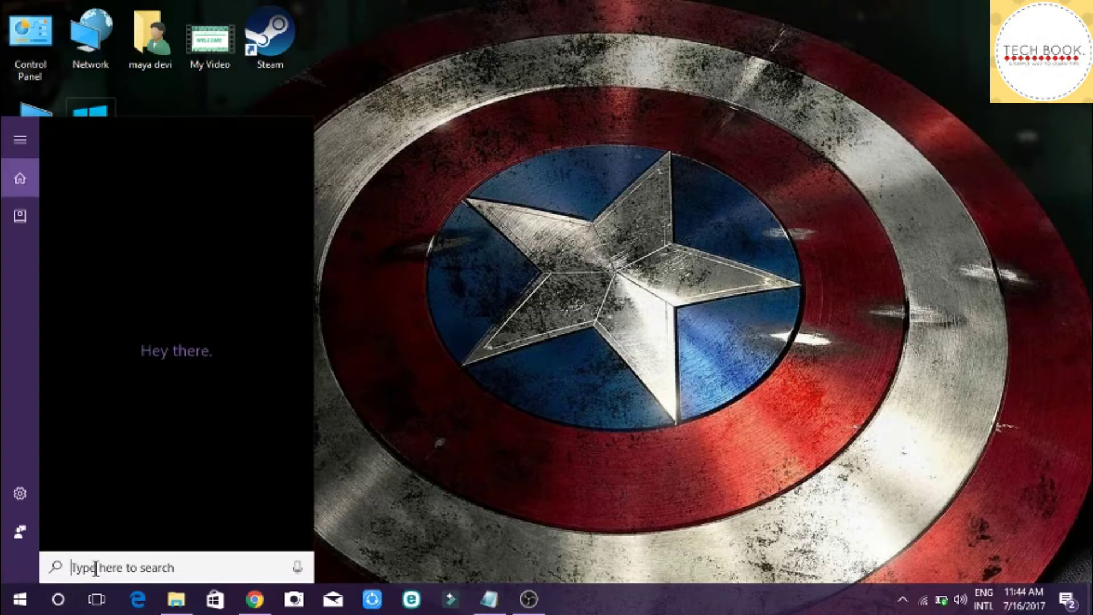
text(notepad)
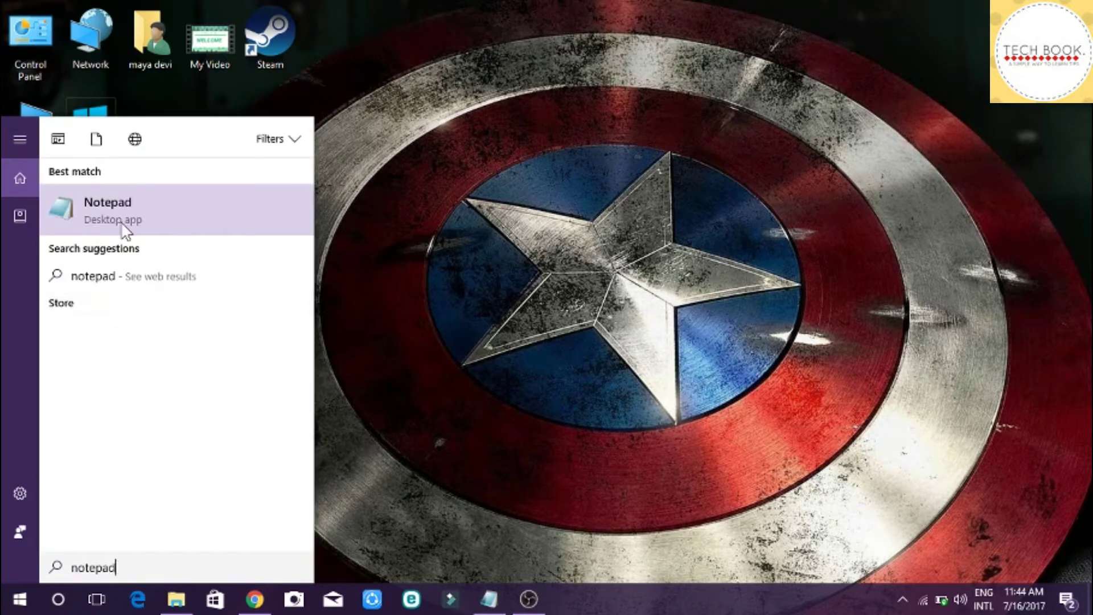
right_click(127, 199)
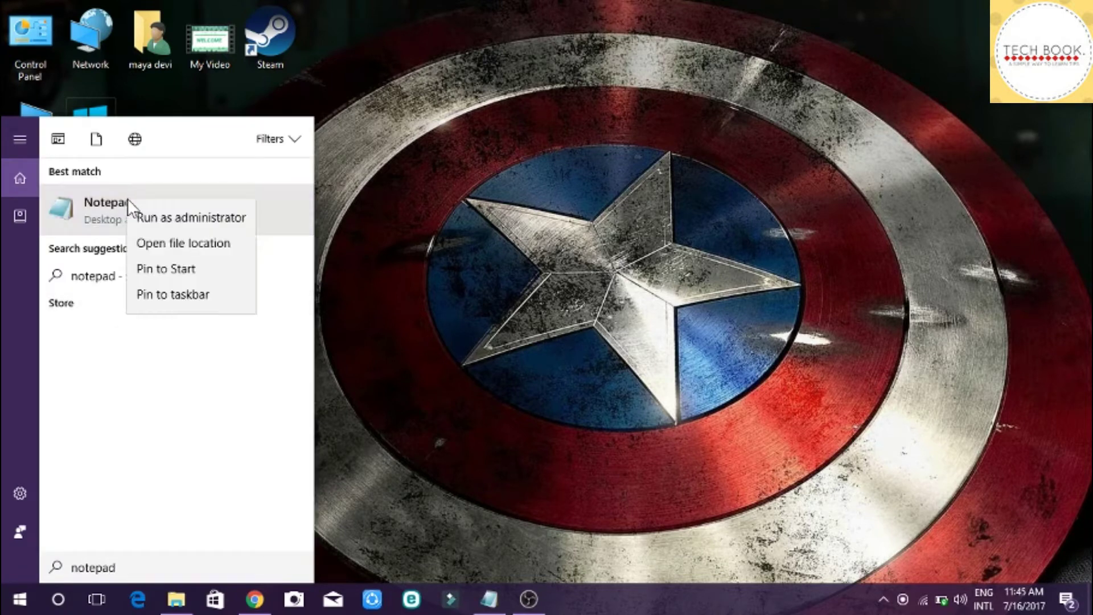
click(151, 218)
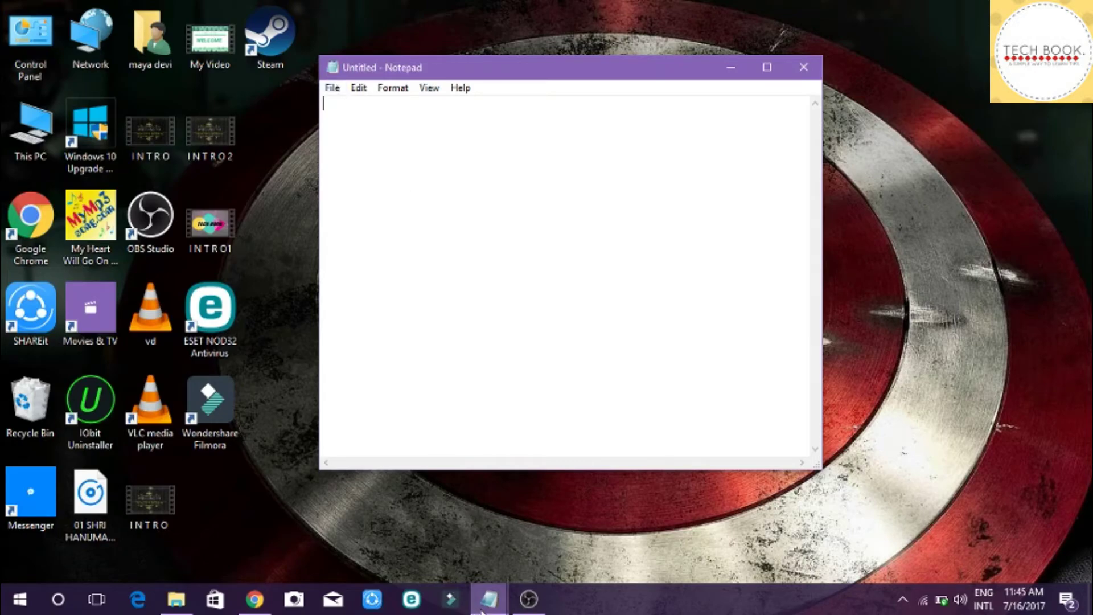
Switch to the Notepad window containing the notes and copy the line "127.0.0.1 platform.wondershare.com"
mouse_move(482, 611)
click(411, 539)
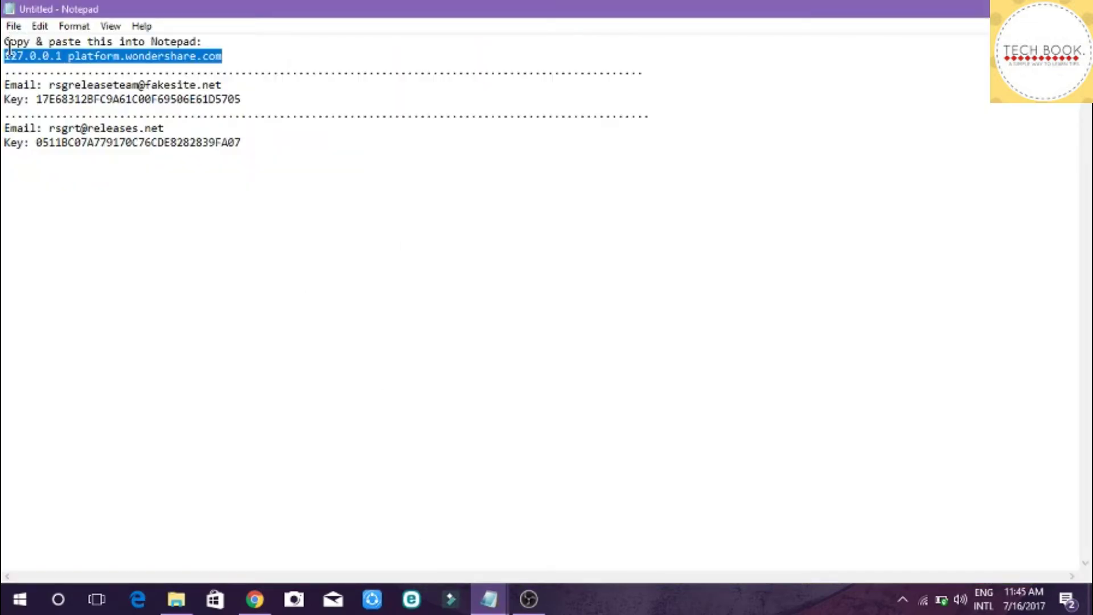
click(22, 140)
click(4, 56)
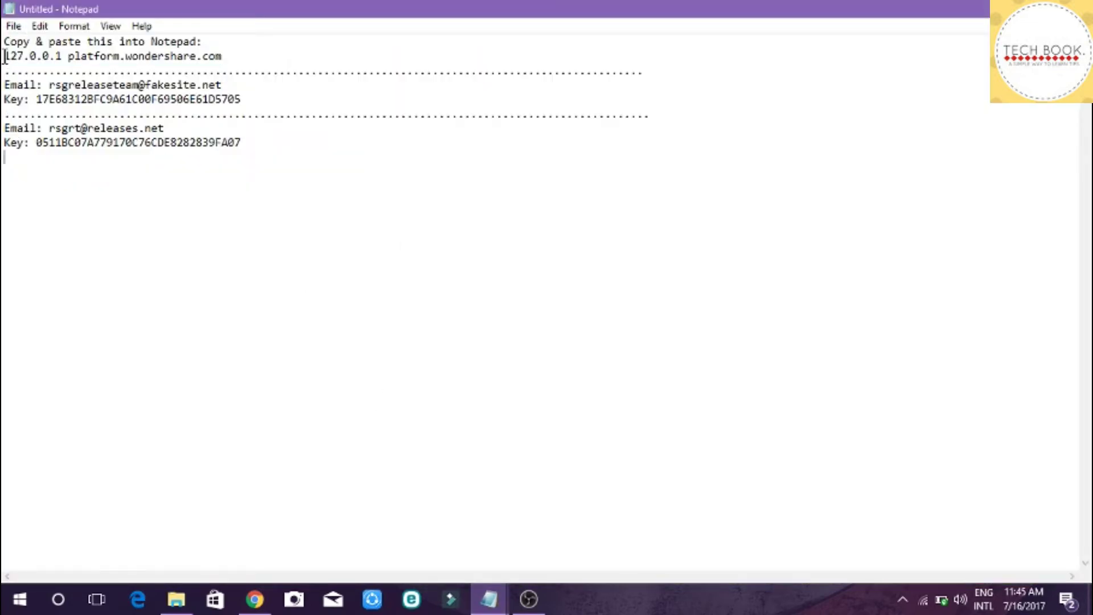
drag(4, 55, 227, 58)
right_click(187, 53)
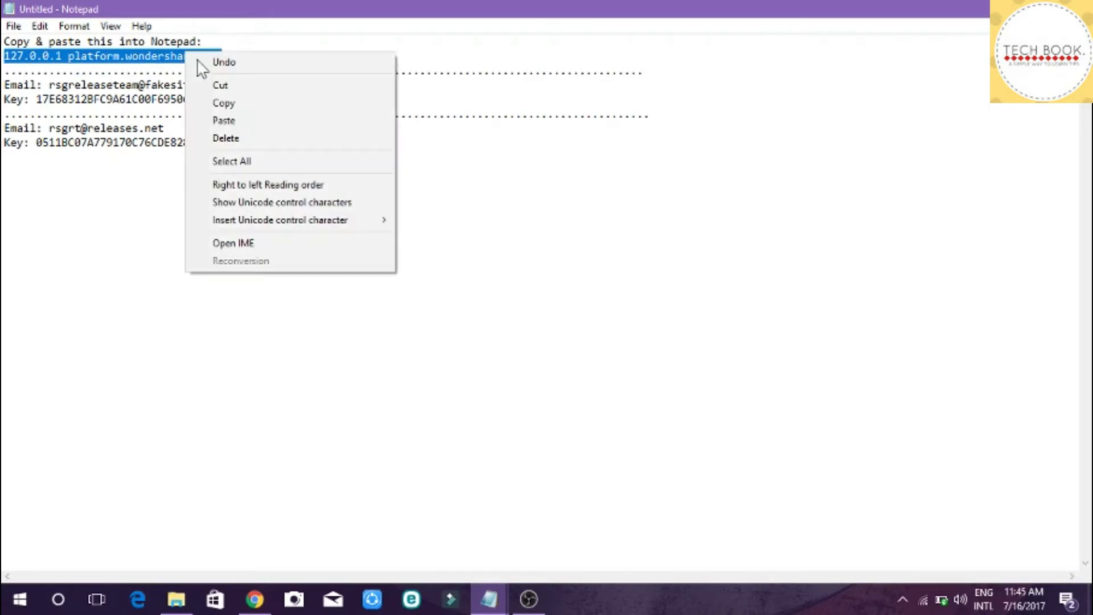
click(219, 106)
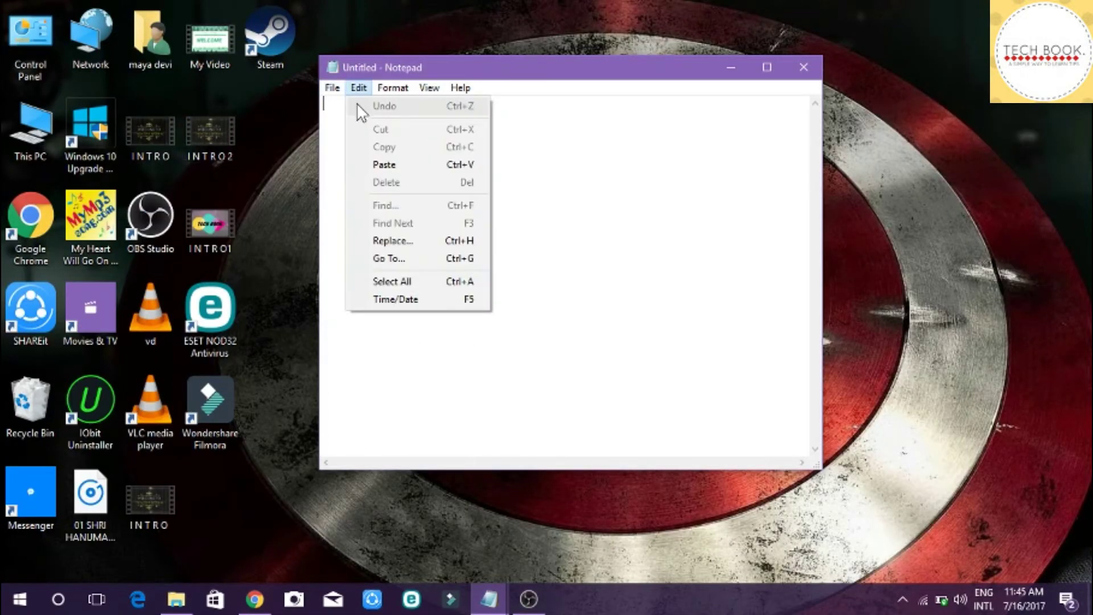
In Notepad's file-opening dialog, browse from the C: drive to the Windows\System32\drivers\etc folder
click(345, 123)
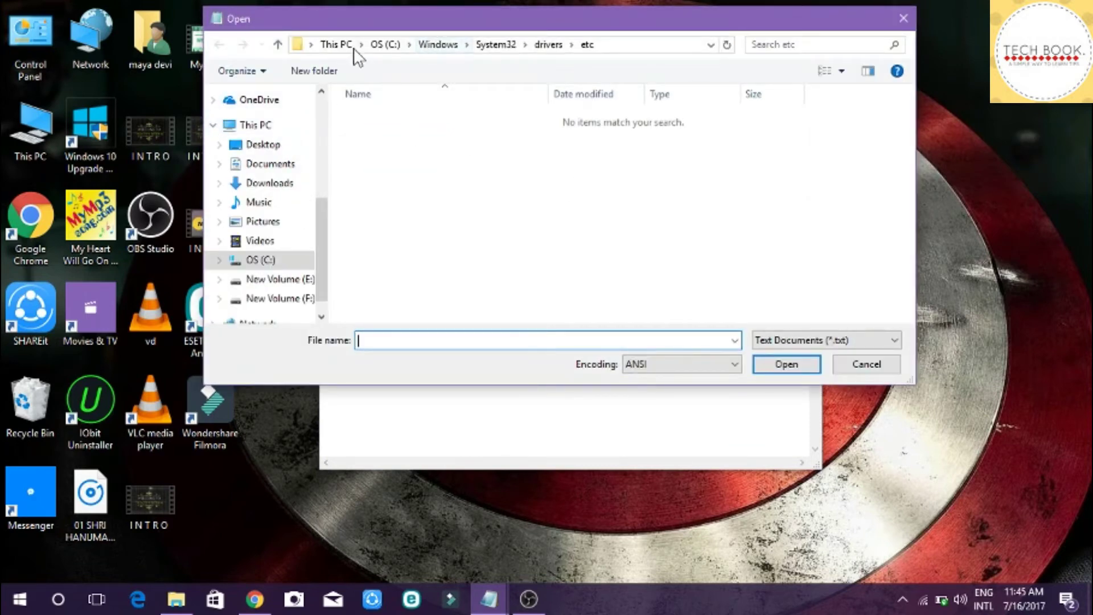
click(400, 45)
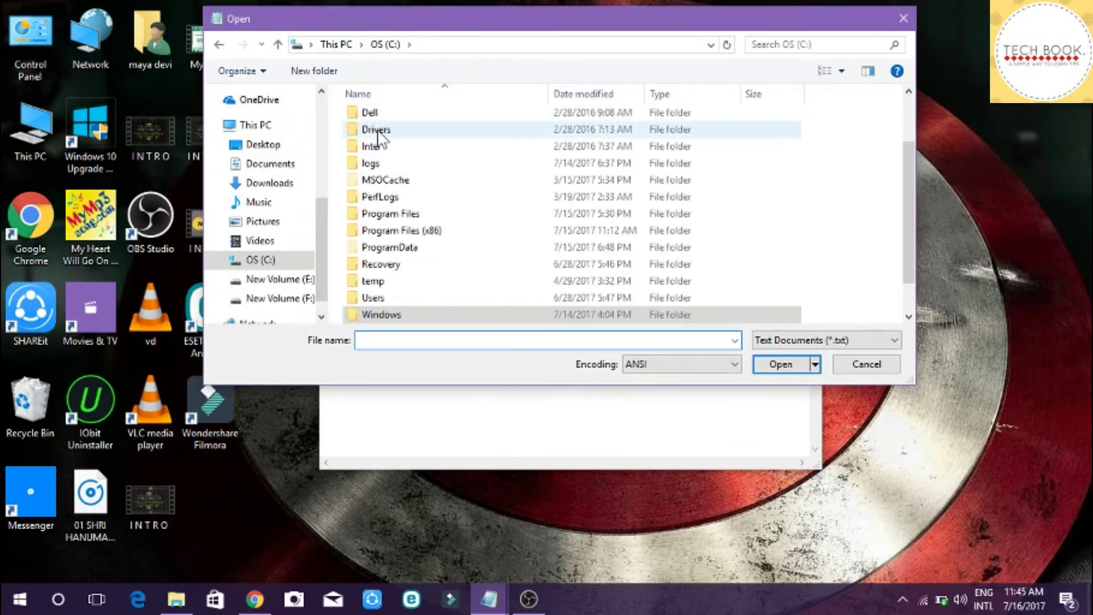
double_click(381, 314)
scroll(403, 266, down, 2)
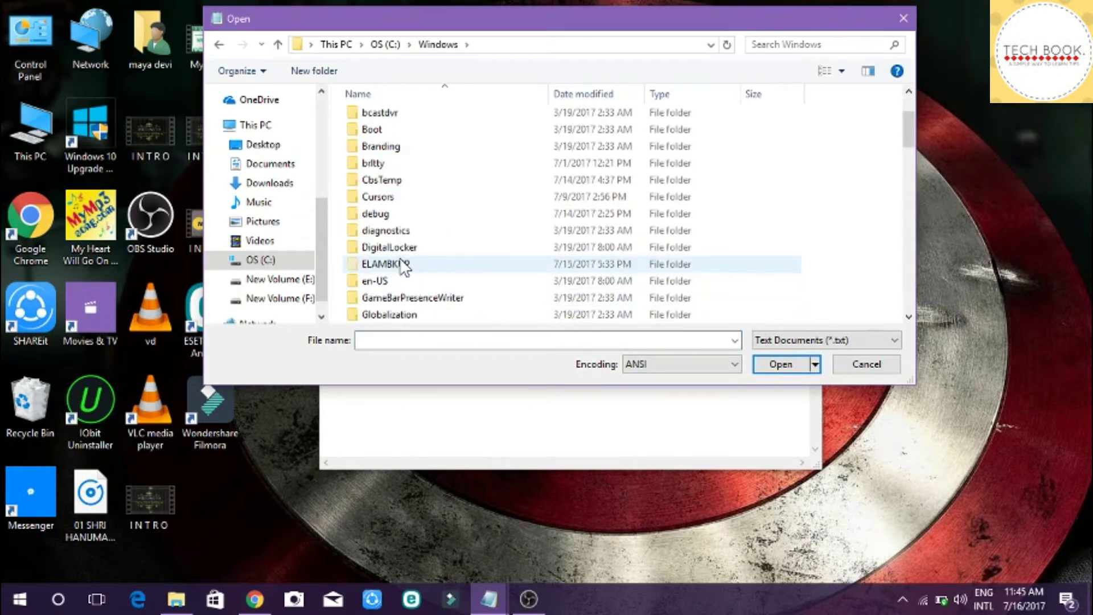
scroll(403, 265, down, 20)
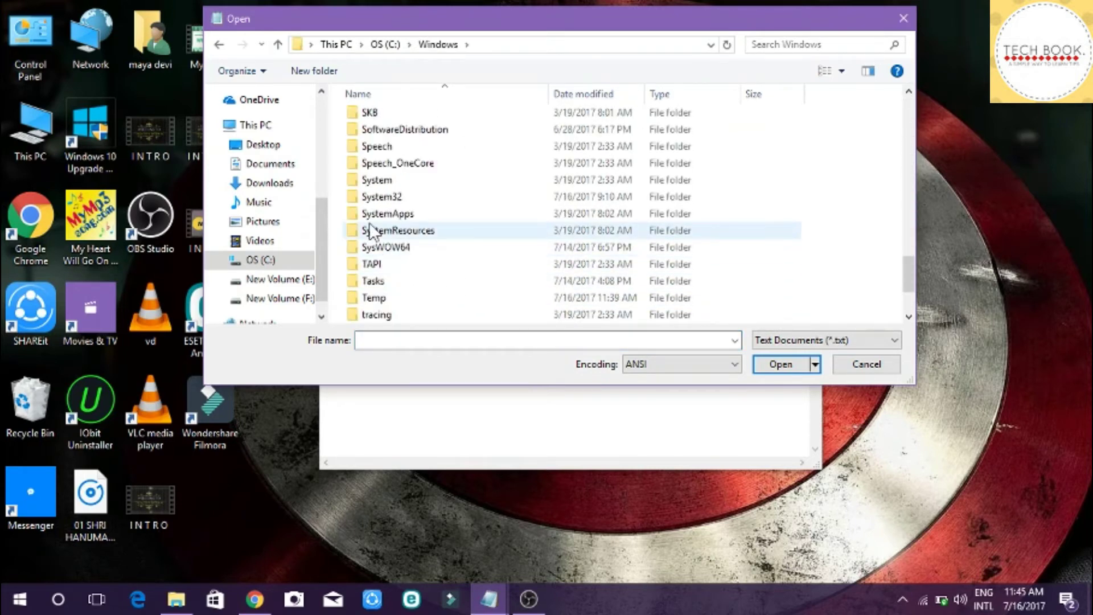
double_click(384, 198)
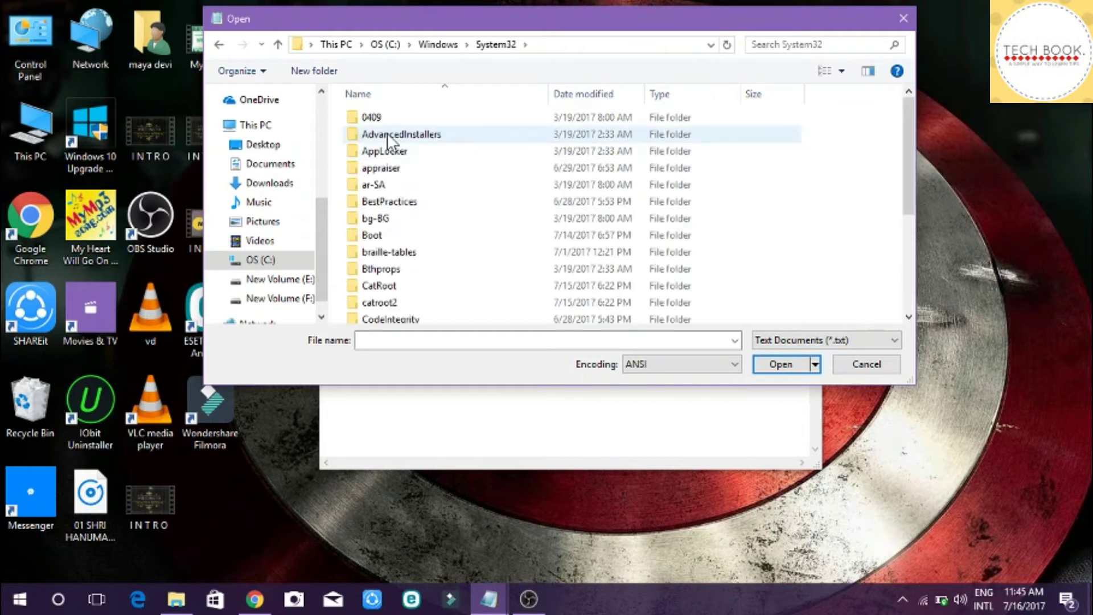
scroll(391, 209, down, 9)
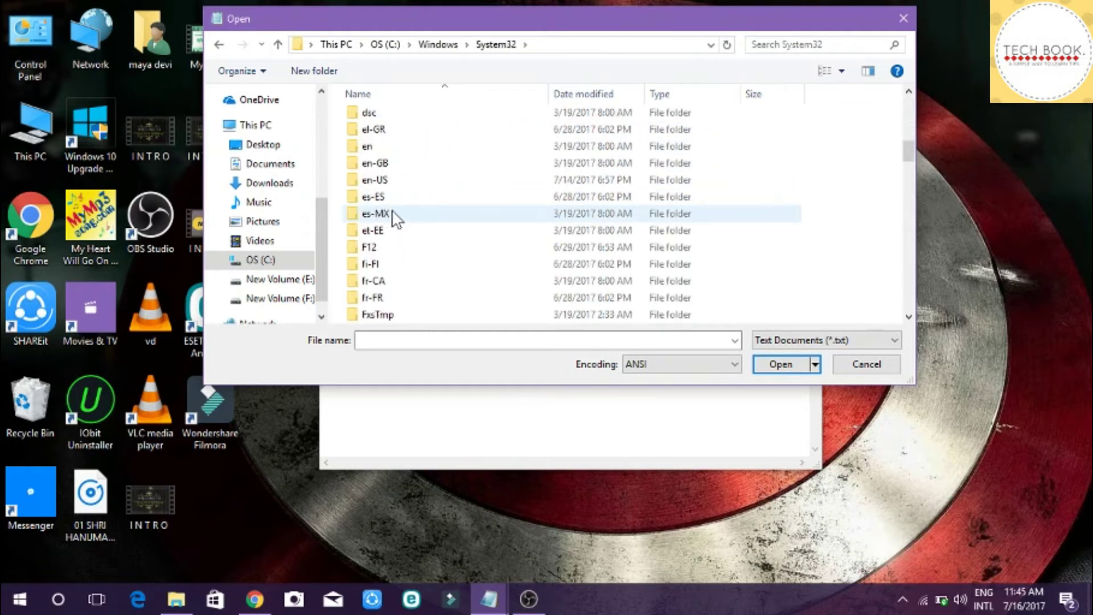
scroll(392, 212, up, 2)
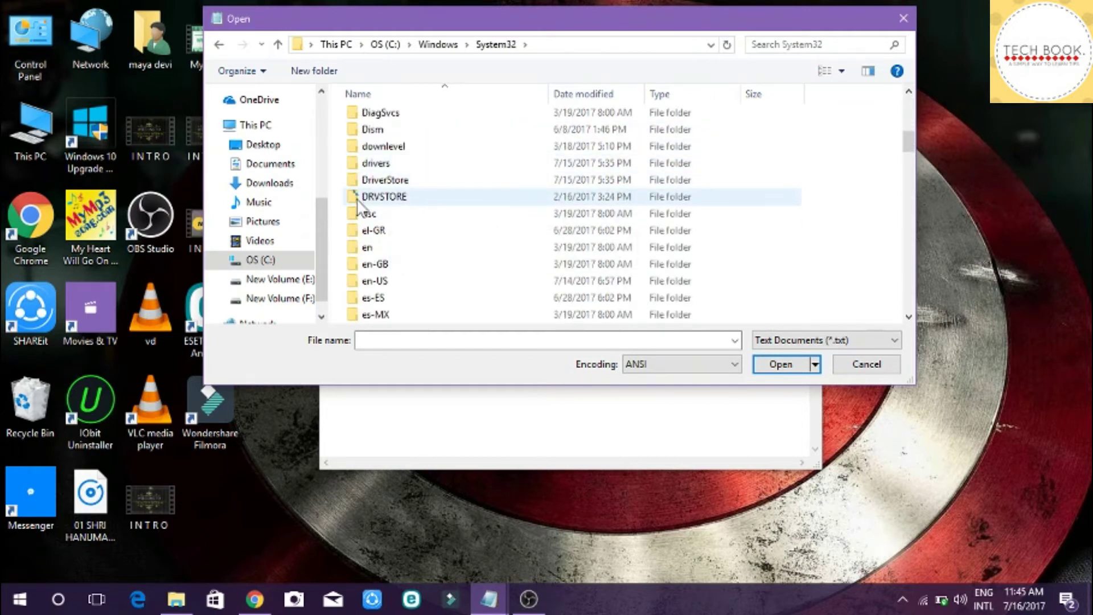
double_click(380, 162)
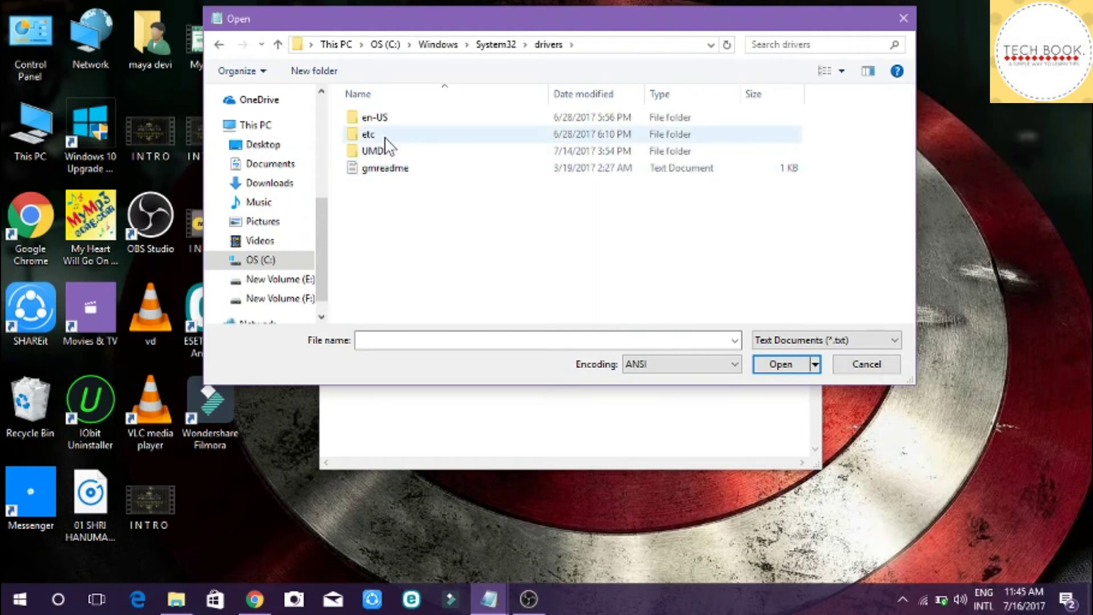
double_click(386, 137)
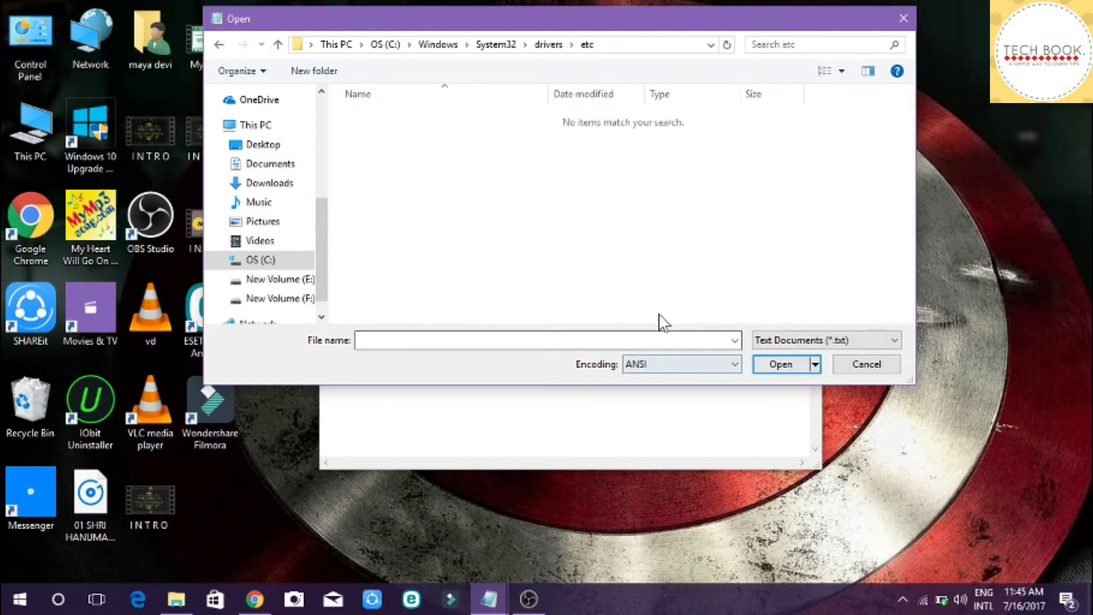
Show all file types in the etc folder, open the hosts file, and close its window without editing it
click(795, 339)
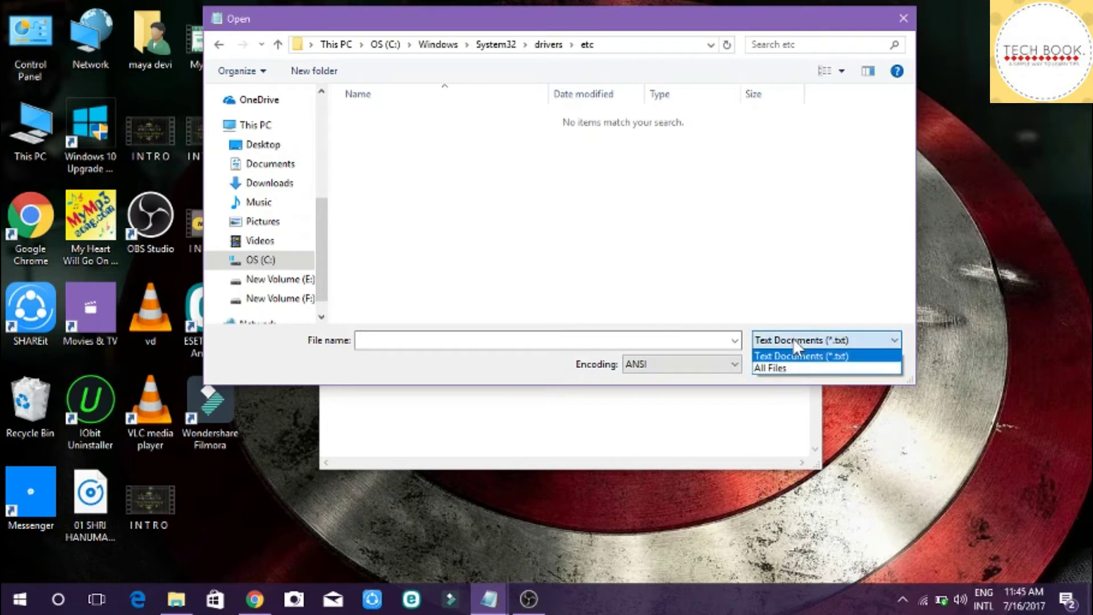
click(784, 368)
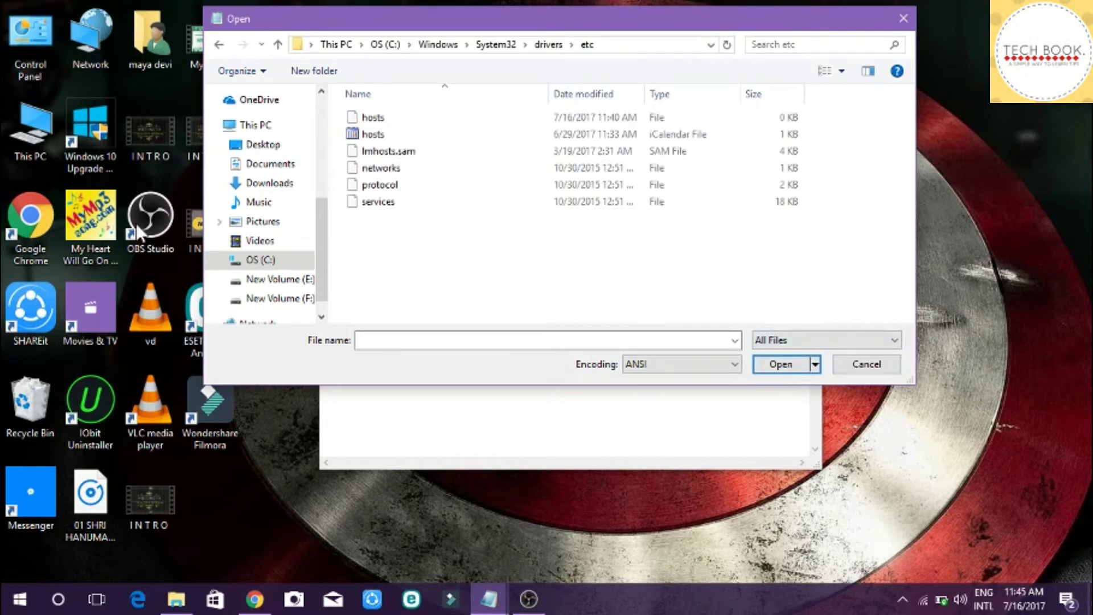
double_click(373, 118)
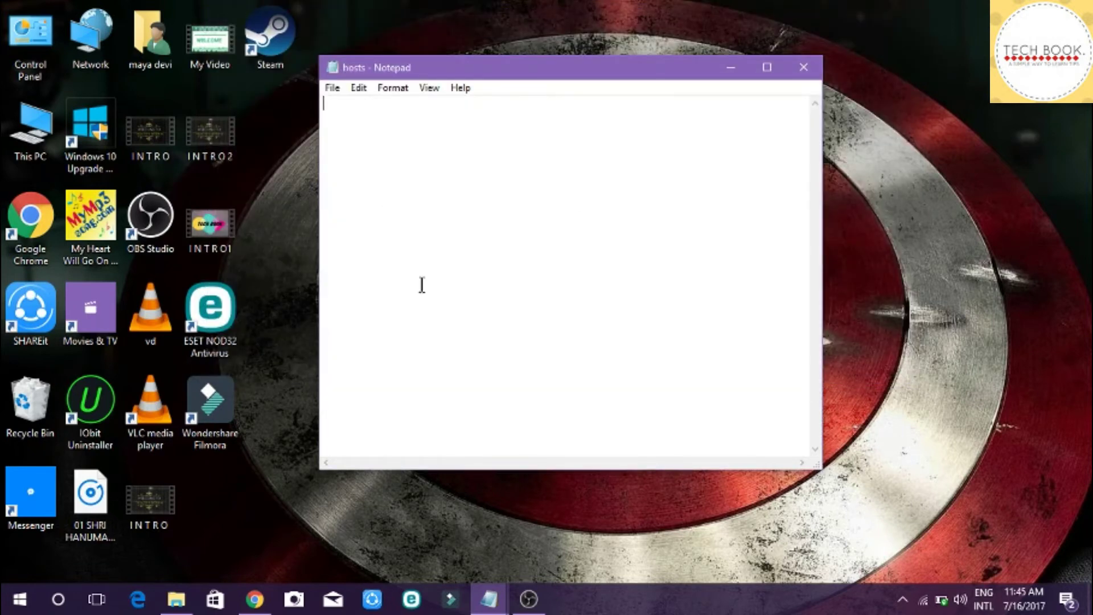
mouse_move(488, 587)
mouse_move(443, 551)
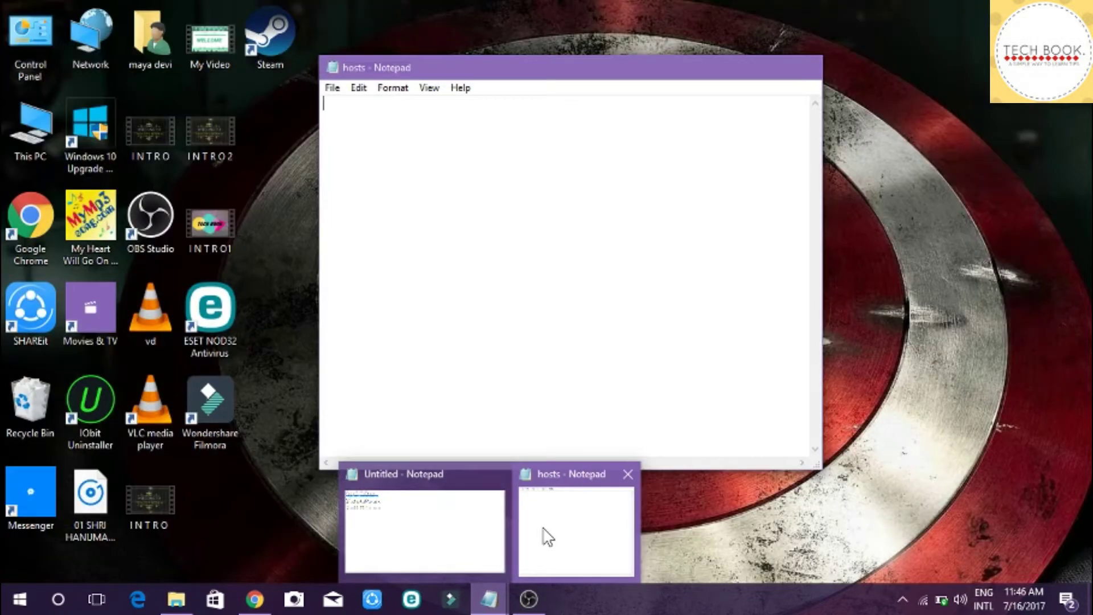
click(542, 530)
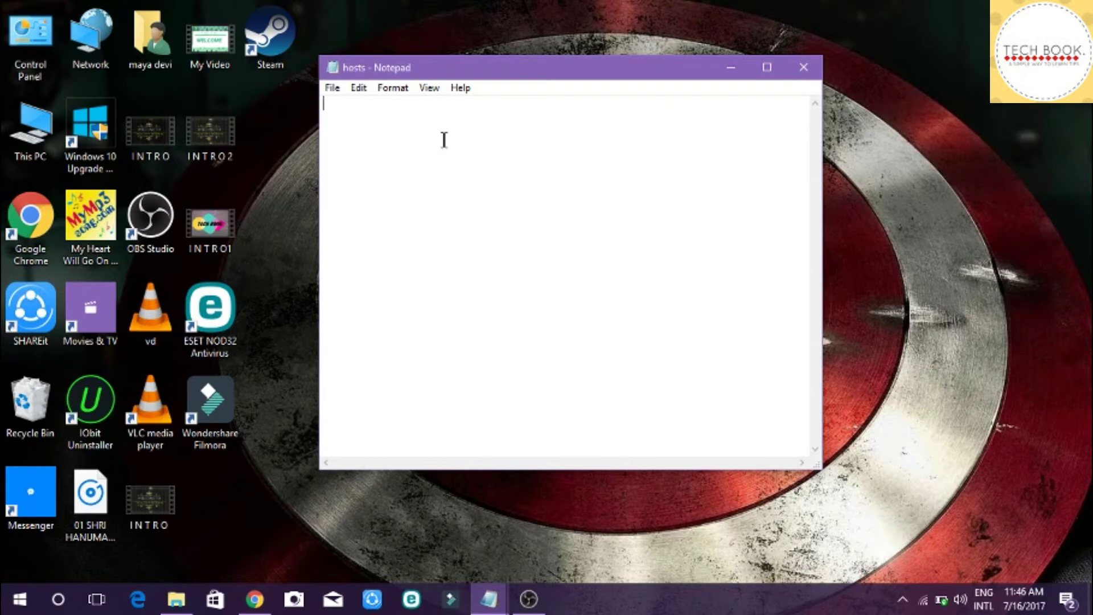
click(797, 72)
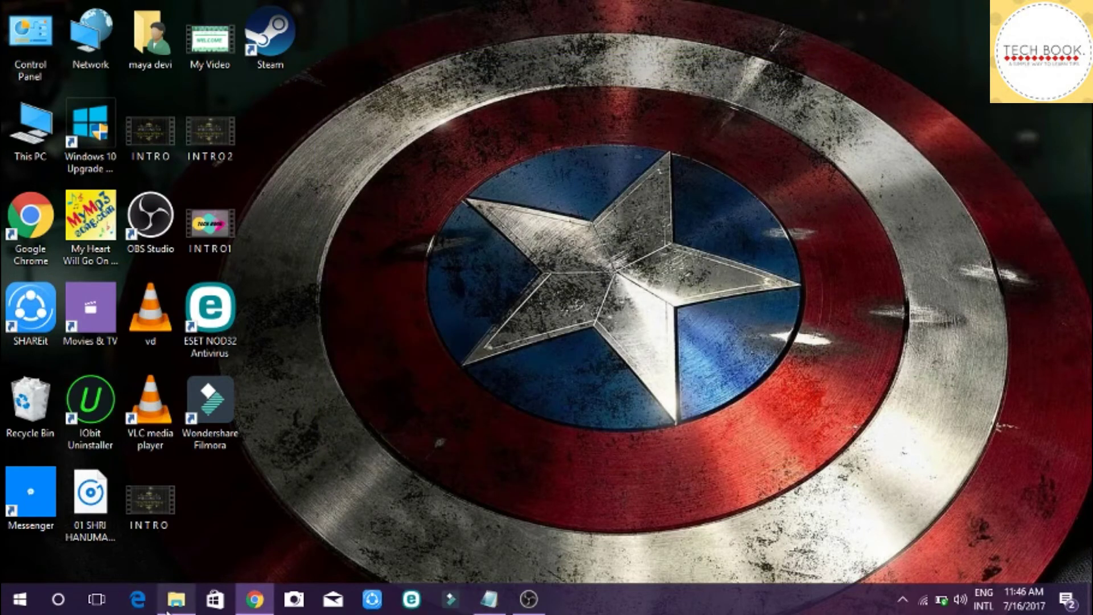
Search Windows for "notepad" and open a new Notepad window
click(19, 600)
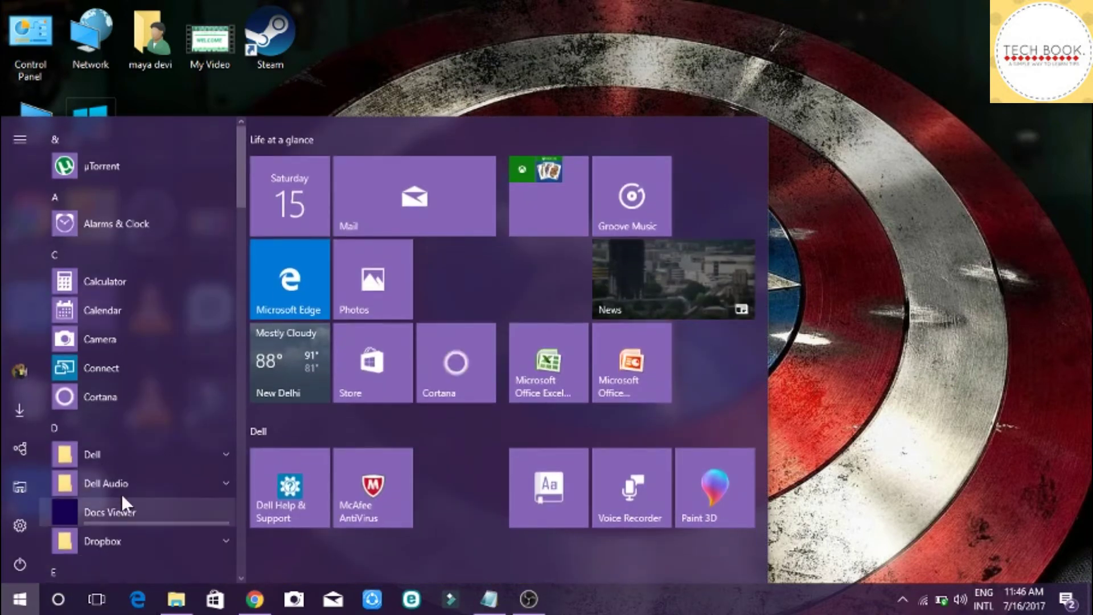
click(67, 604)
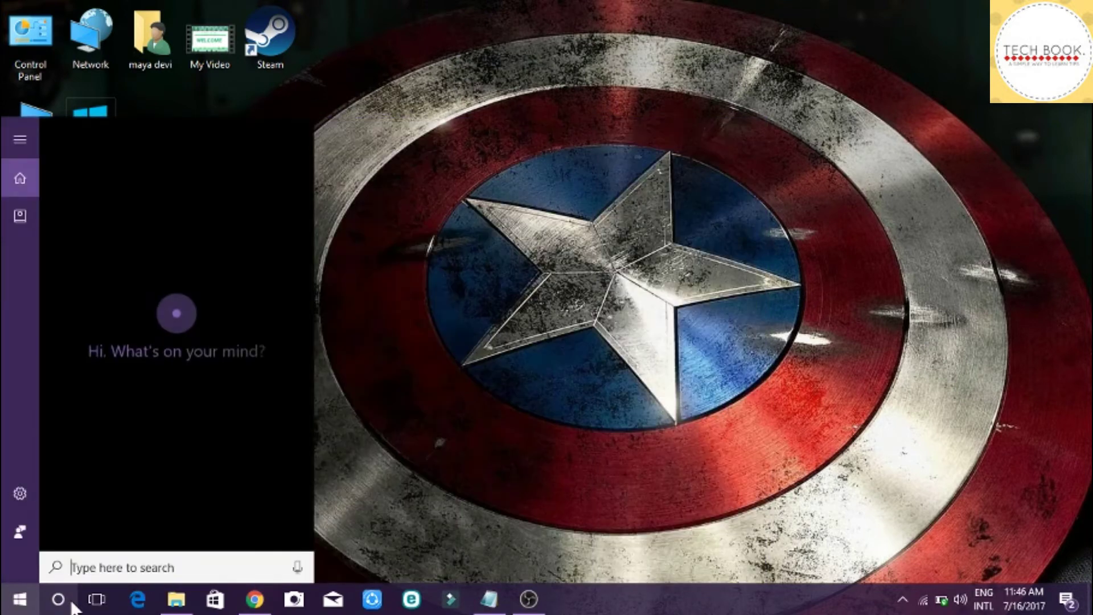
text(notepad)
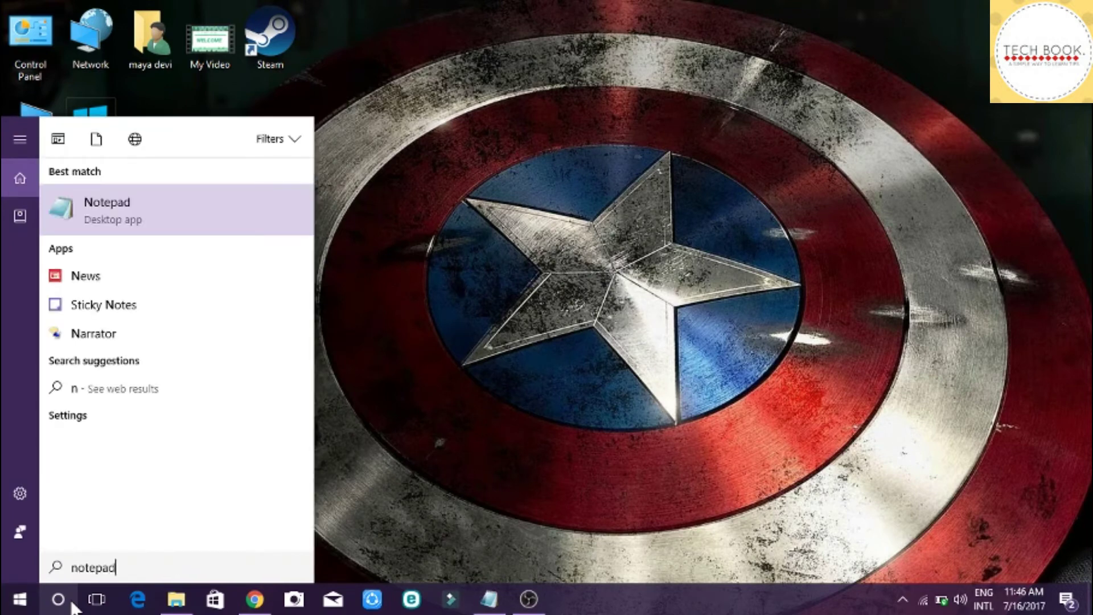
click(160, 208)
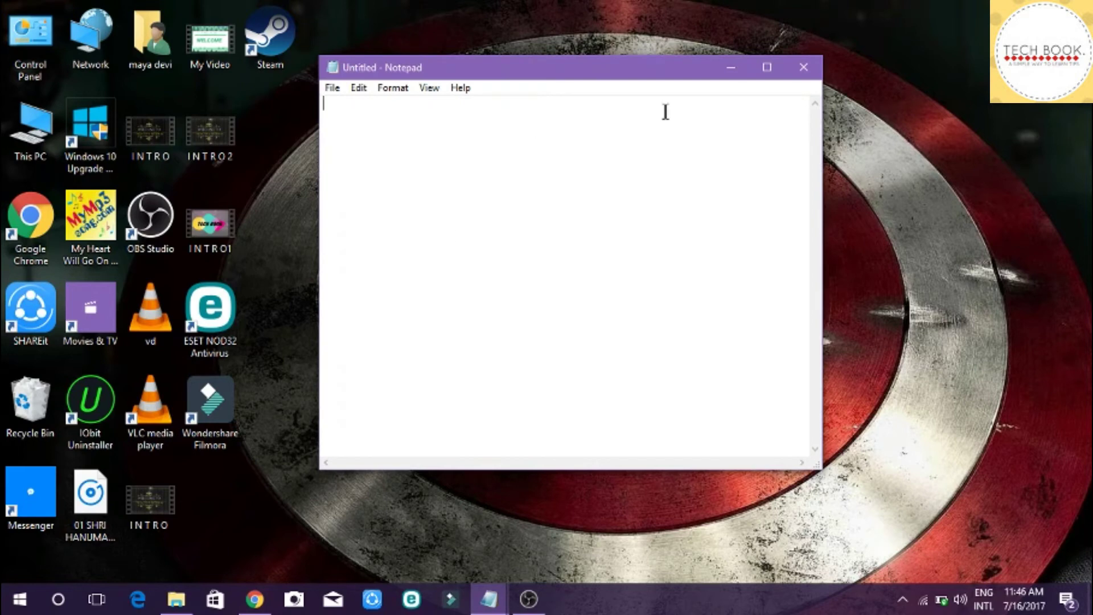
click(58, 599)
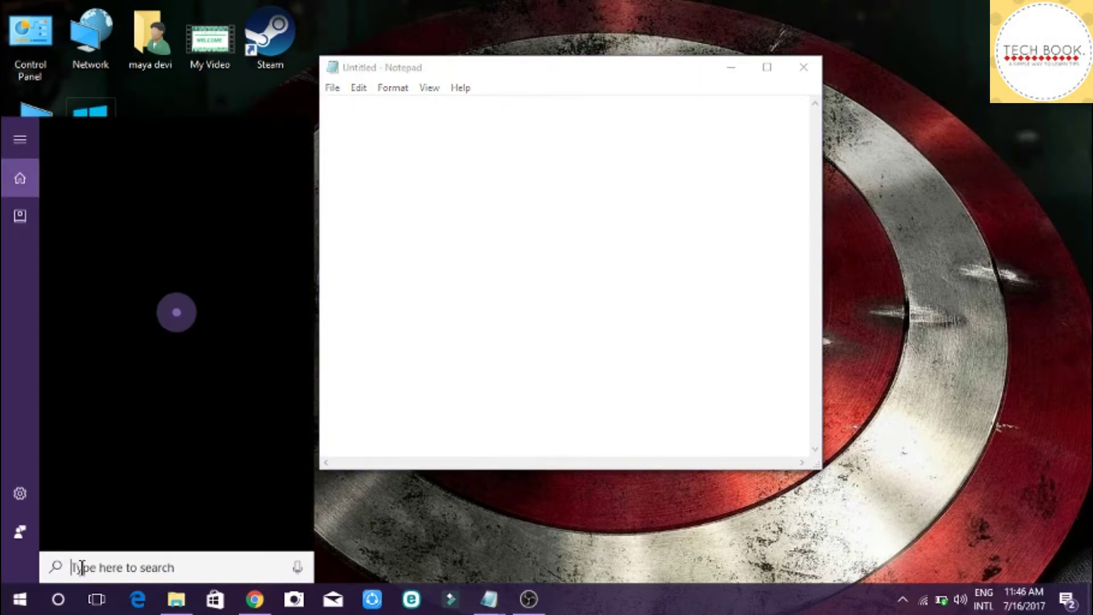
text(notepad)
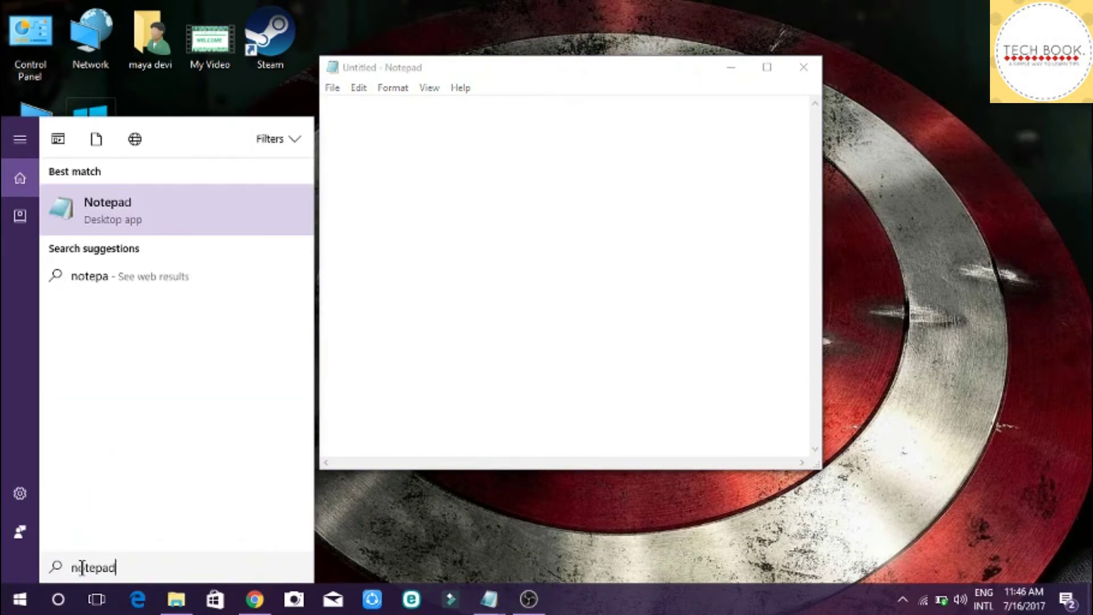
right_click(207, 229)
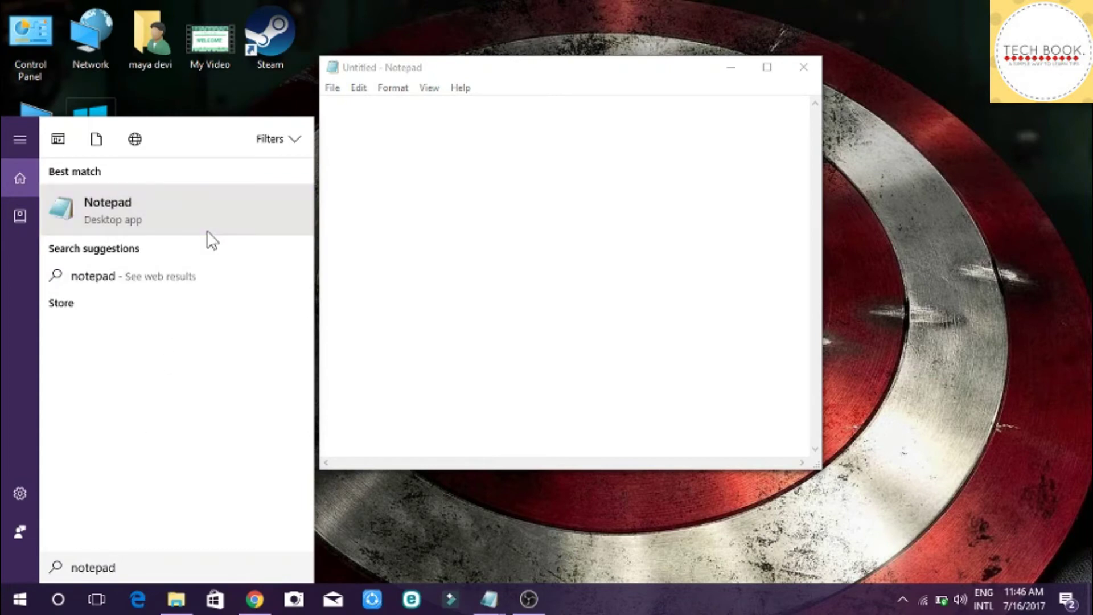
key(Escape)
click(471, 188)
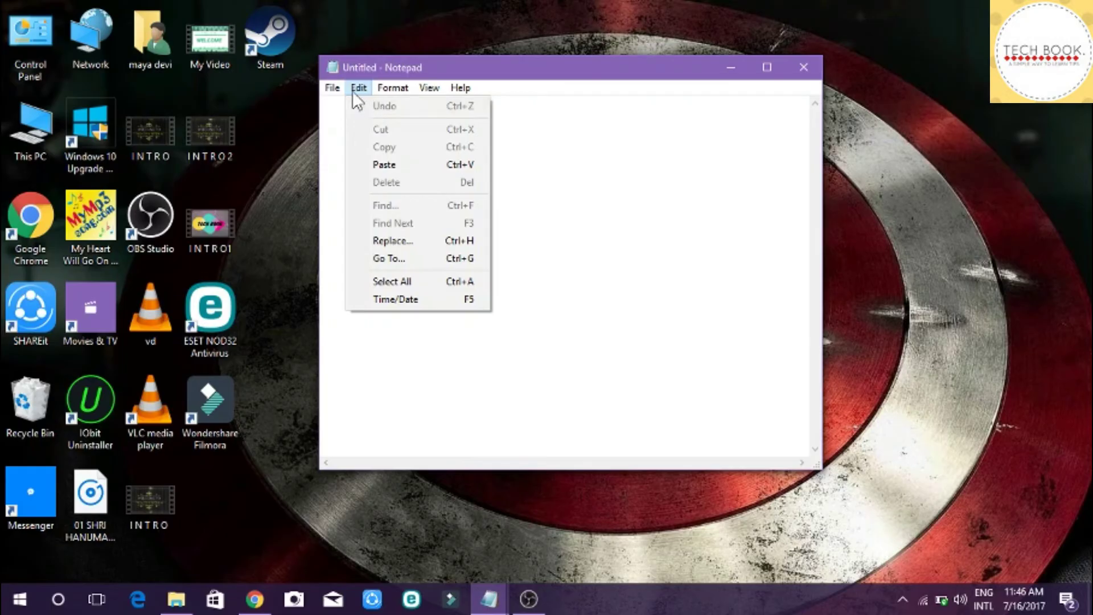
Open the hosts file from Windows\System32\drivers\etc in Notepad with All Files shown
click(332, 88)
click(333, 121)
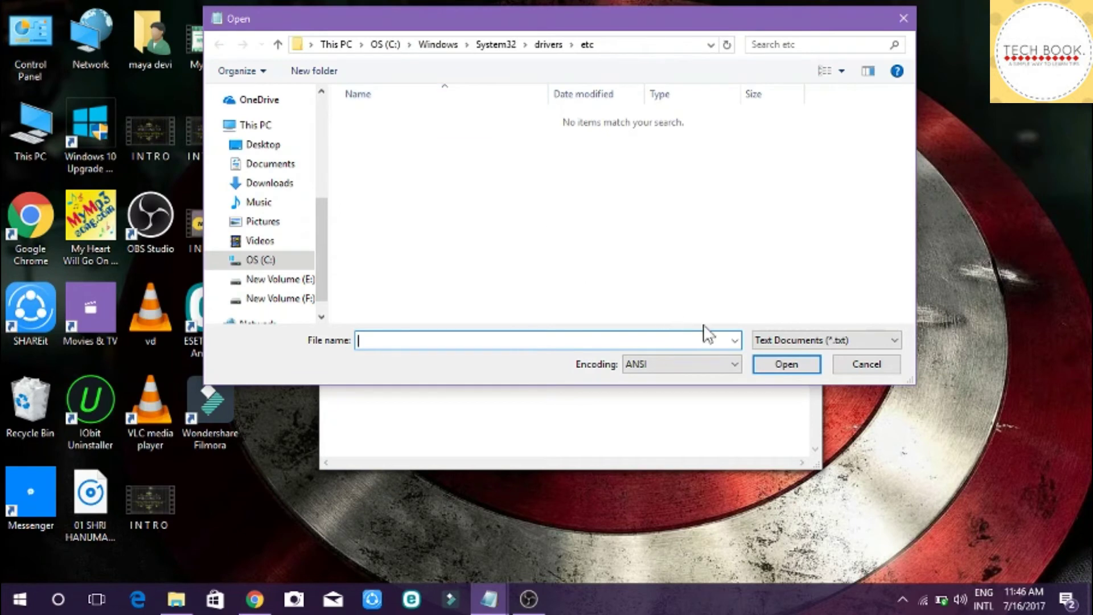
click(768, 340)
click(768, 353)
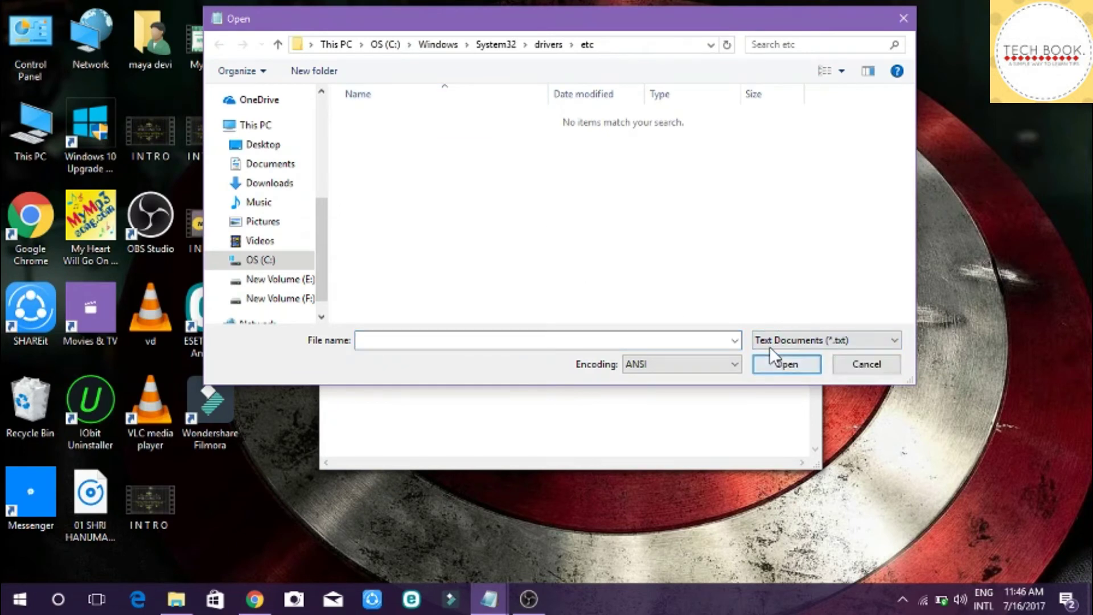
click(770, 341)
click(775, 368)
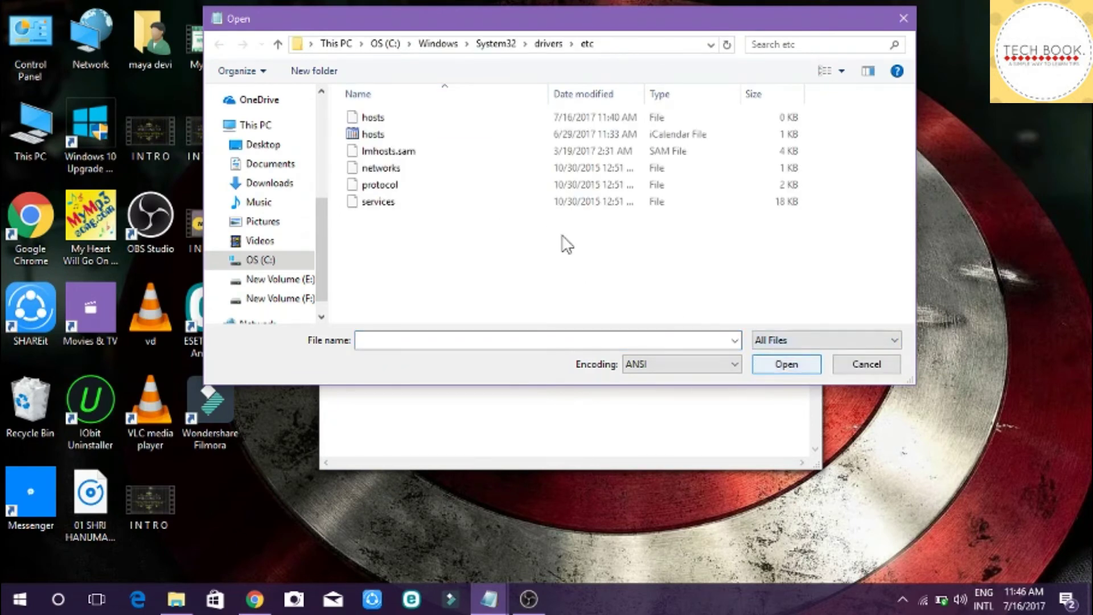
double_click(370, 117)
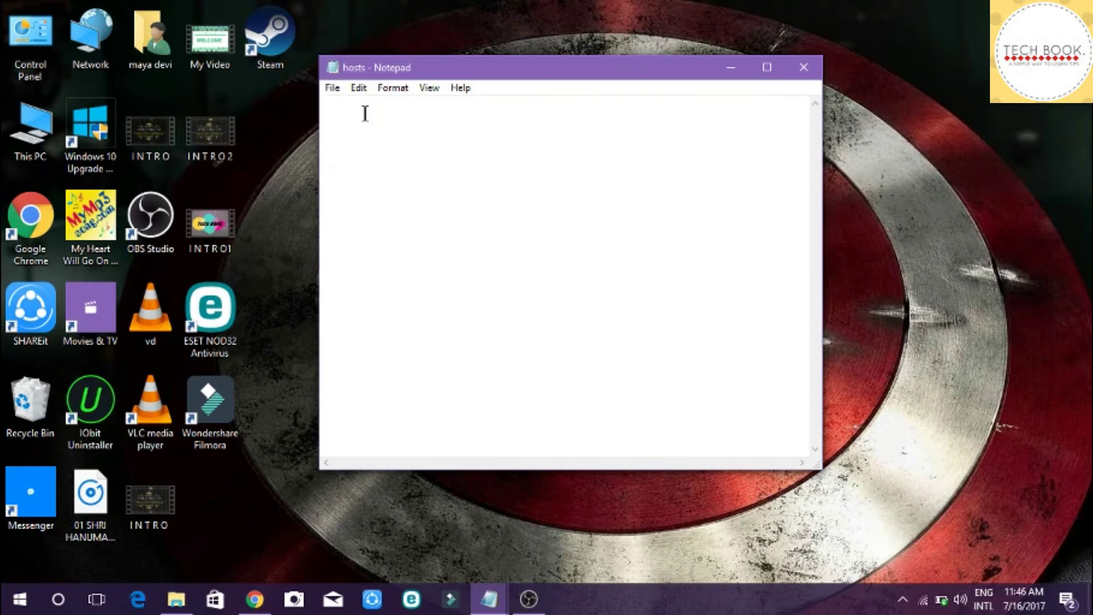
Paste "127.0.0.1 platform.wondershare.com" into the hosts file, save it, and close its window
text(127.0.0.1 platform.wondershare.com)
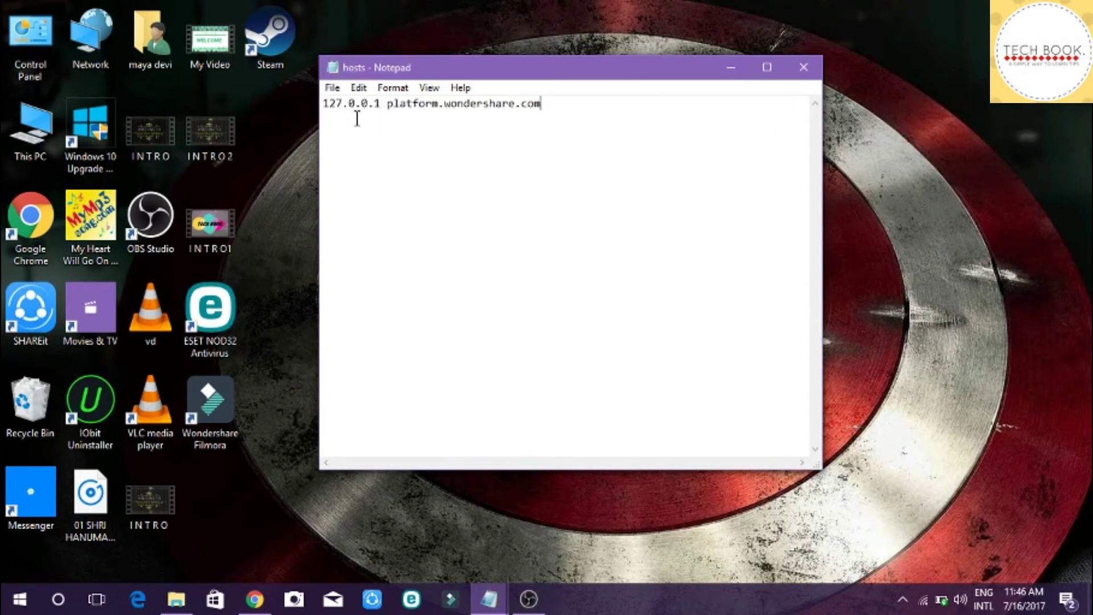
click(333, 88)
click(350, 120)
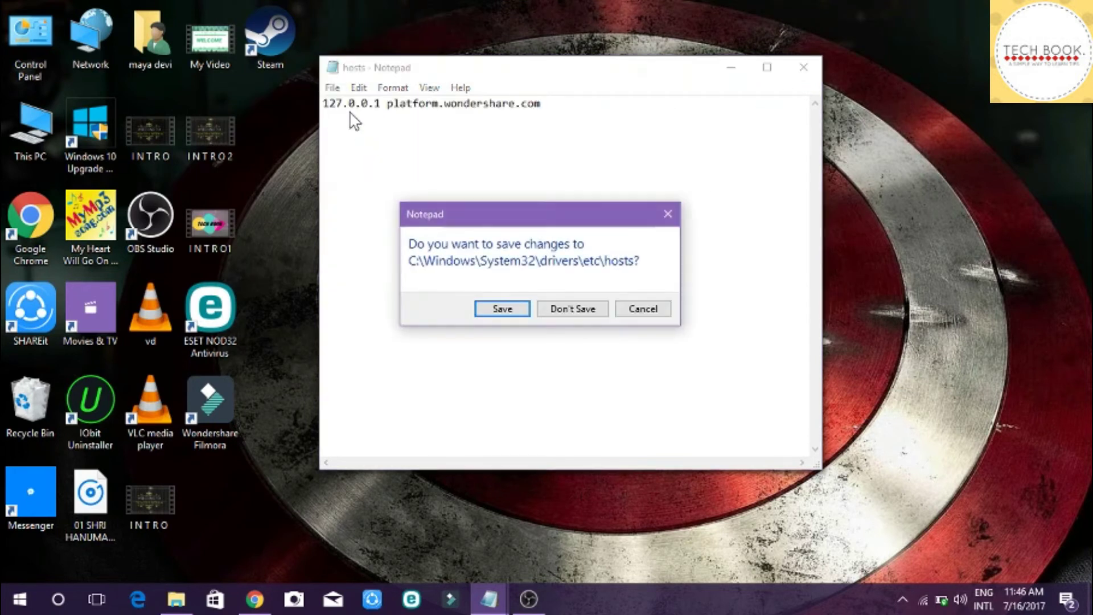
click(637, 314)
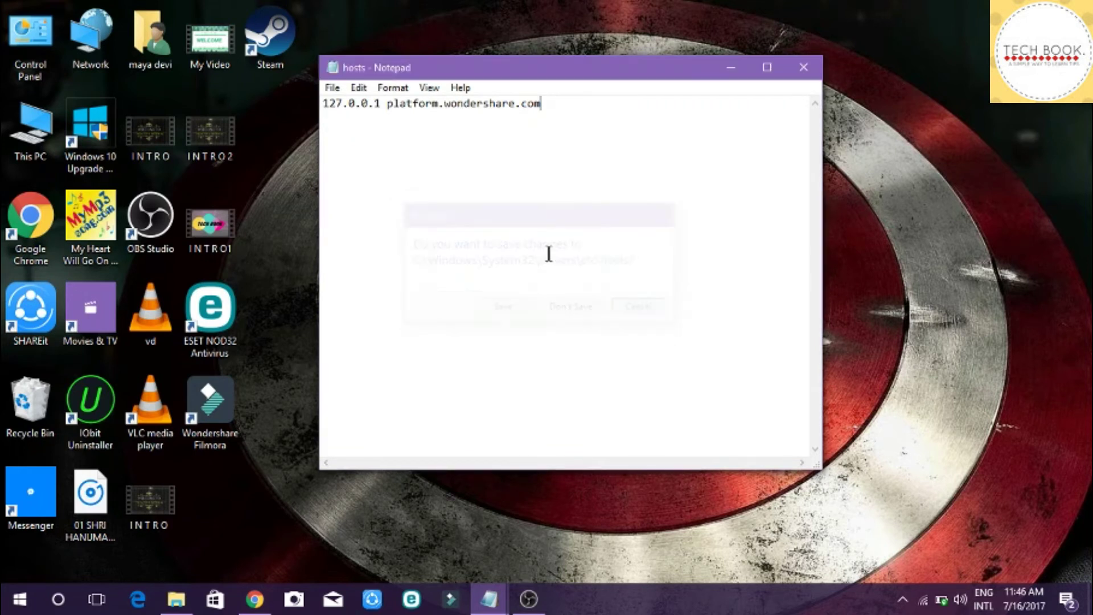
click(332, 89)
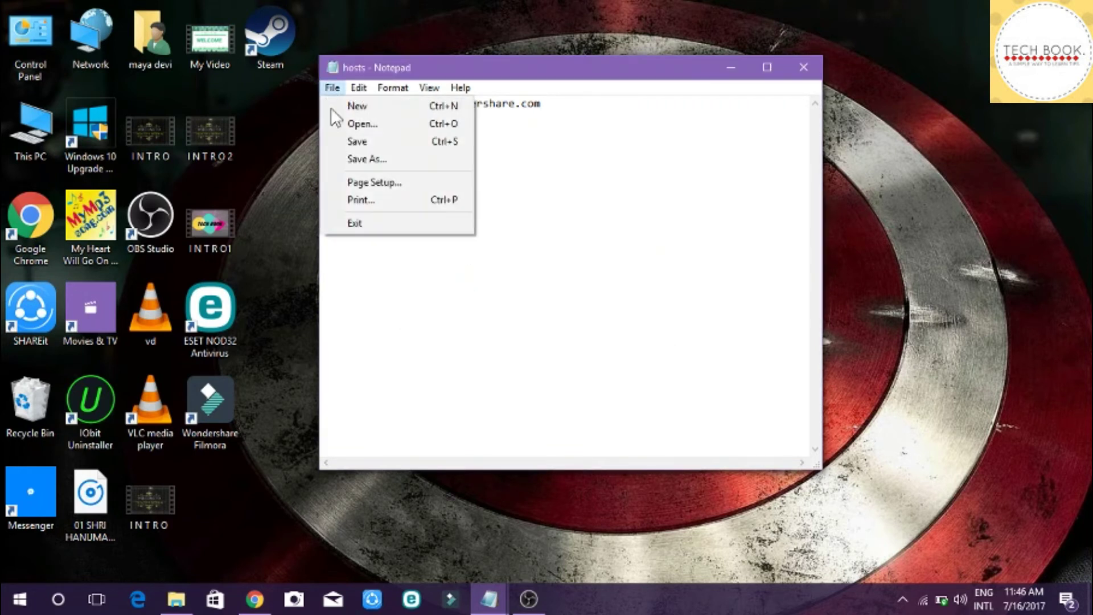
click(350, 142)
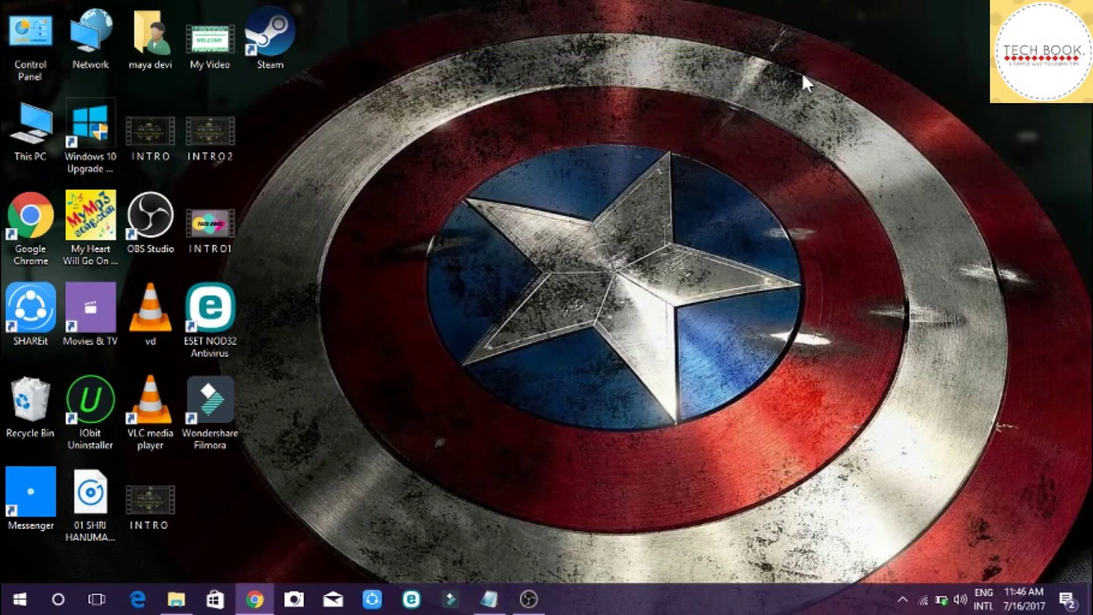
click(803, 67)
Refresh the desktop and launch Wondershare Filmora from its shortcut
right_click(674, 35)
click(698, 79)
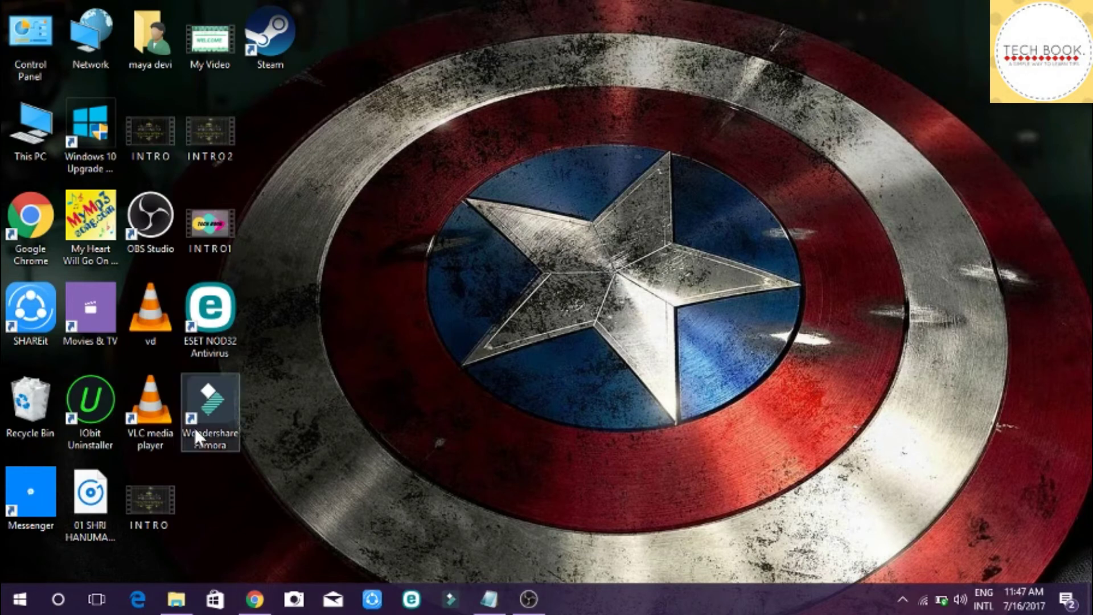
double_click(211, 416)
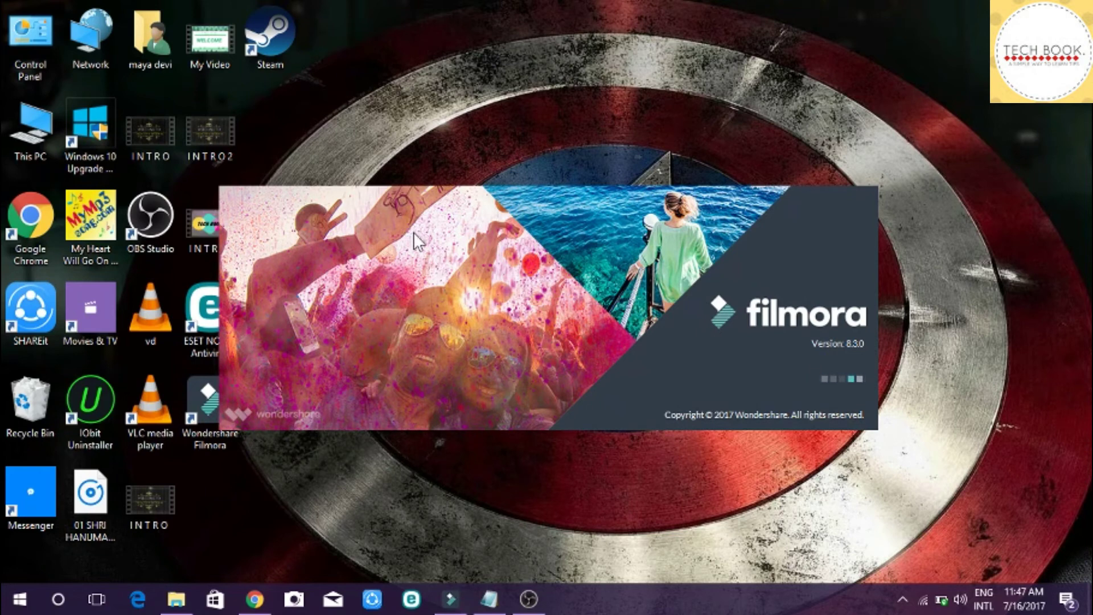
Copy the second licensed e-mail address from the Notepad notes and put the notes window away
click(490, 599)
click(118, 227)
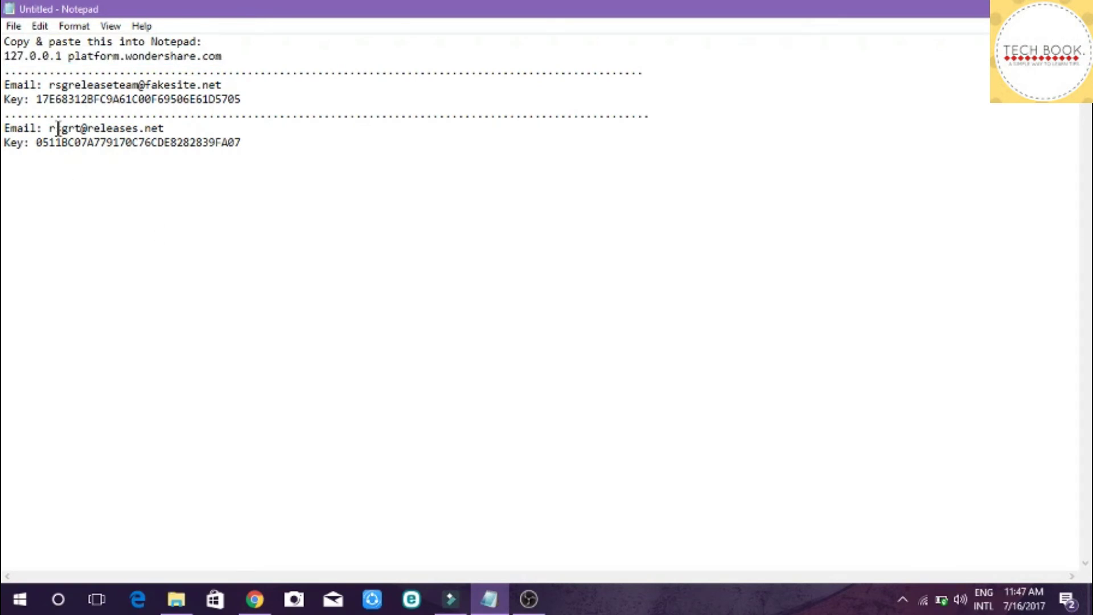
drag(51, 127, 166, 128)
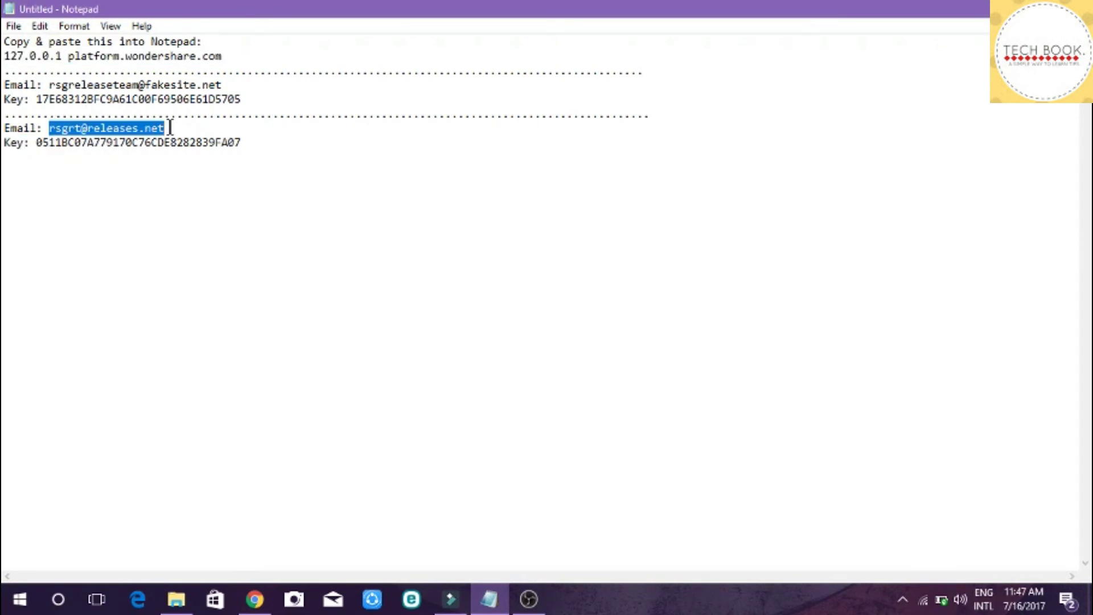
right_click(139, 125)
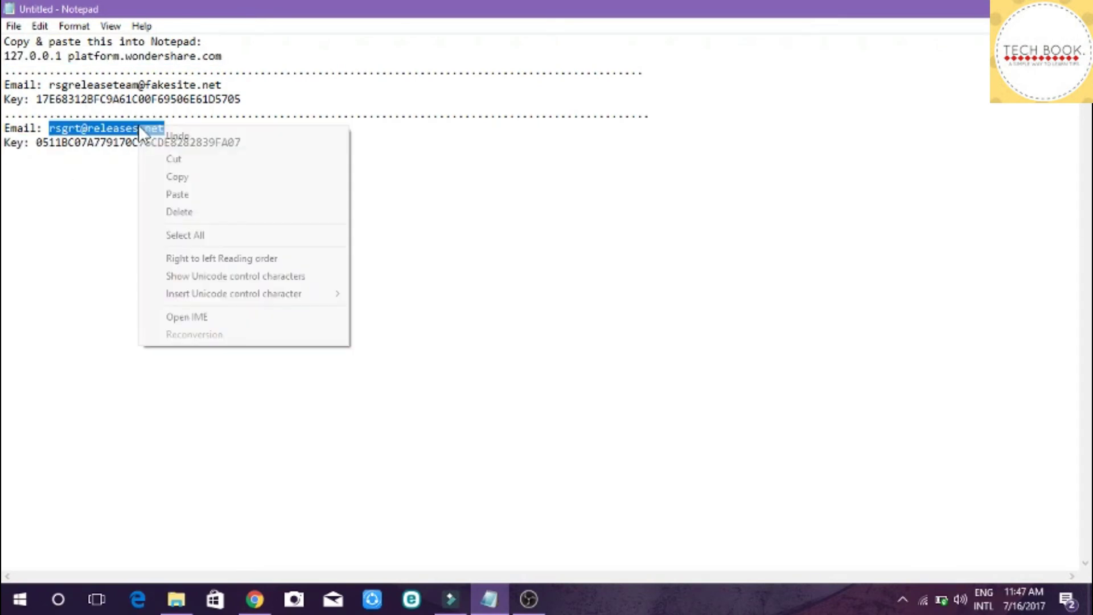
click(196, 177)
click(1014, 8)
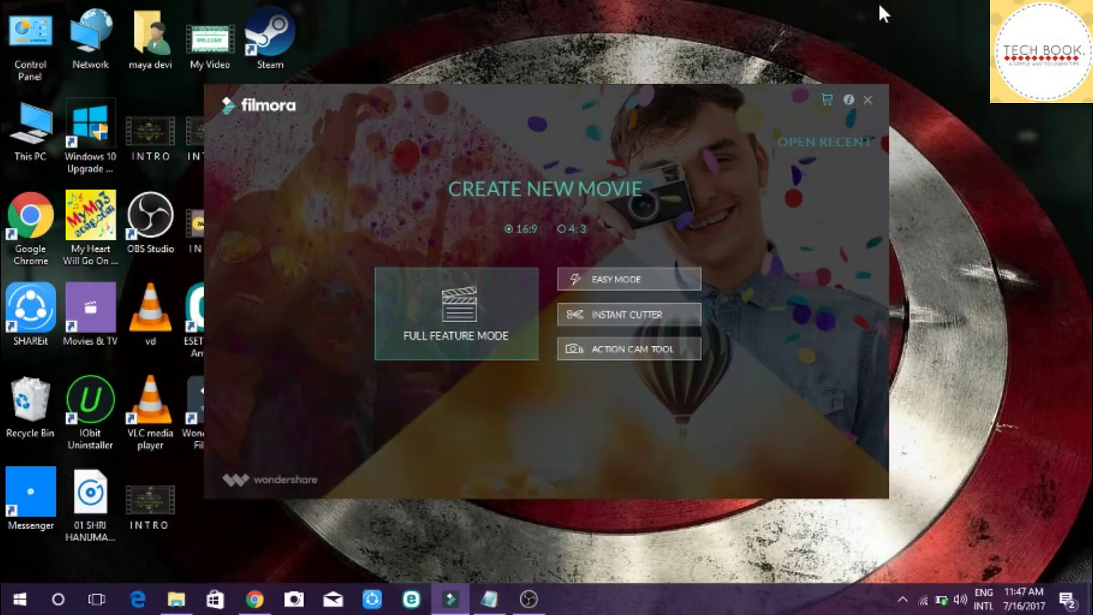
Enter Filmora's Full Feature Mode, open the software registration form, and paste the copied address as the licensed e-mail
click(427, 336)
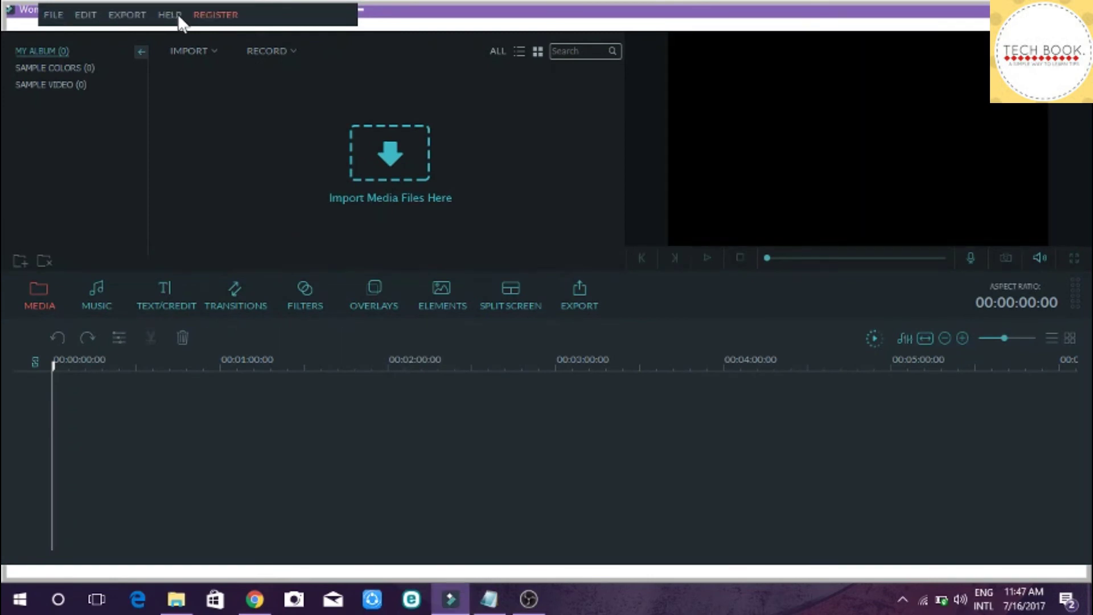
click(225, 14)
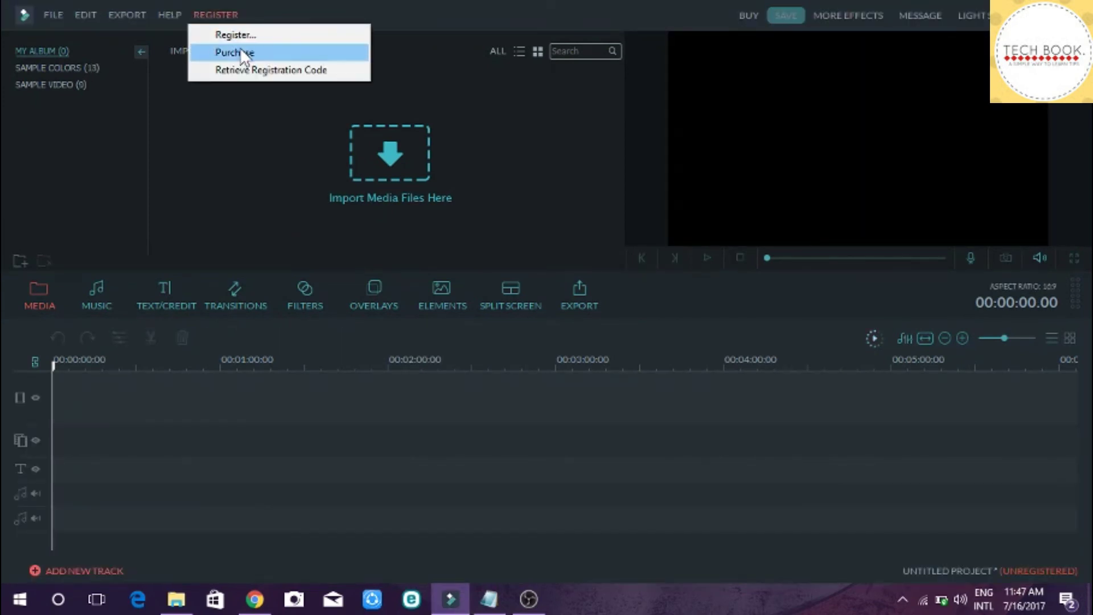
click(241, 37)
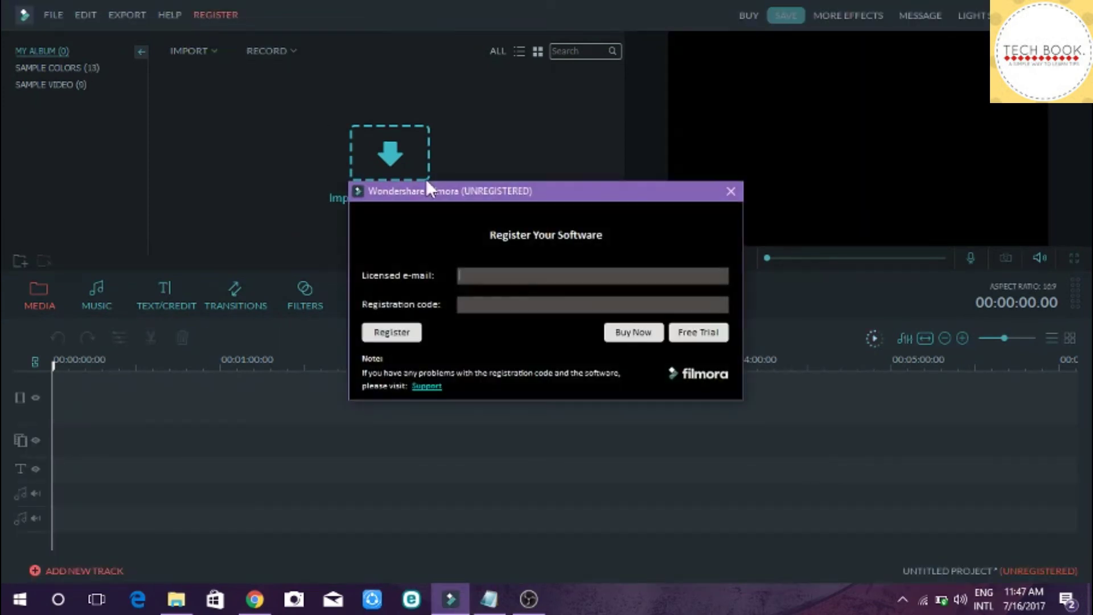
right_click(498, 280)
click(543, 350)
Copy the second registration key from the Notepad notes and return to Filmora's registration form
click(489, 599)
drag(33, 142, 236, 155)
right_click(235, 145)
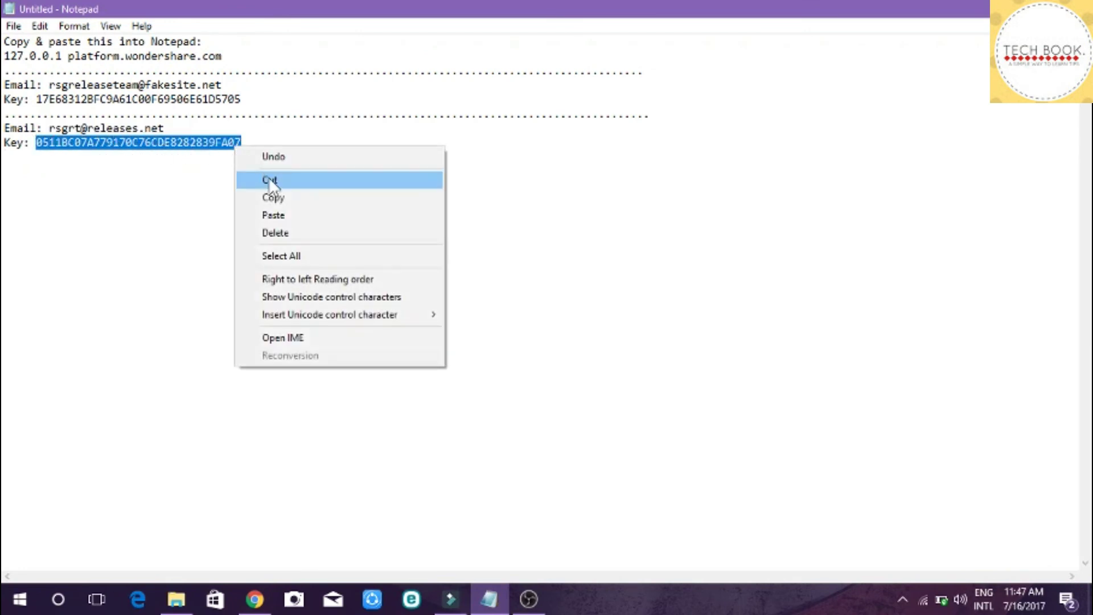
click(283, 196)
click(482, 595)
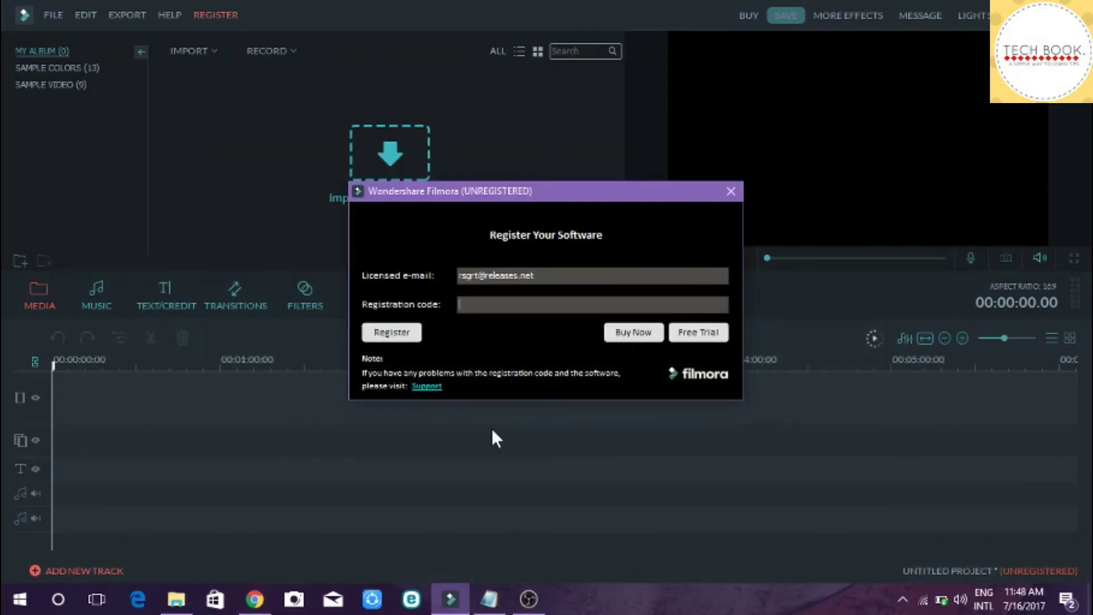
Paste the copied key as the registration code, submit the registration, and dismiss the message
right_click(518, 308)
click(546, 373)
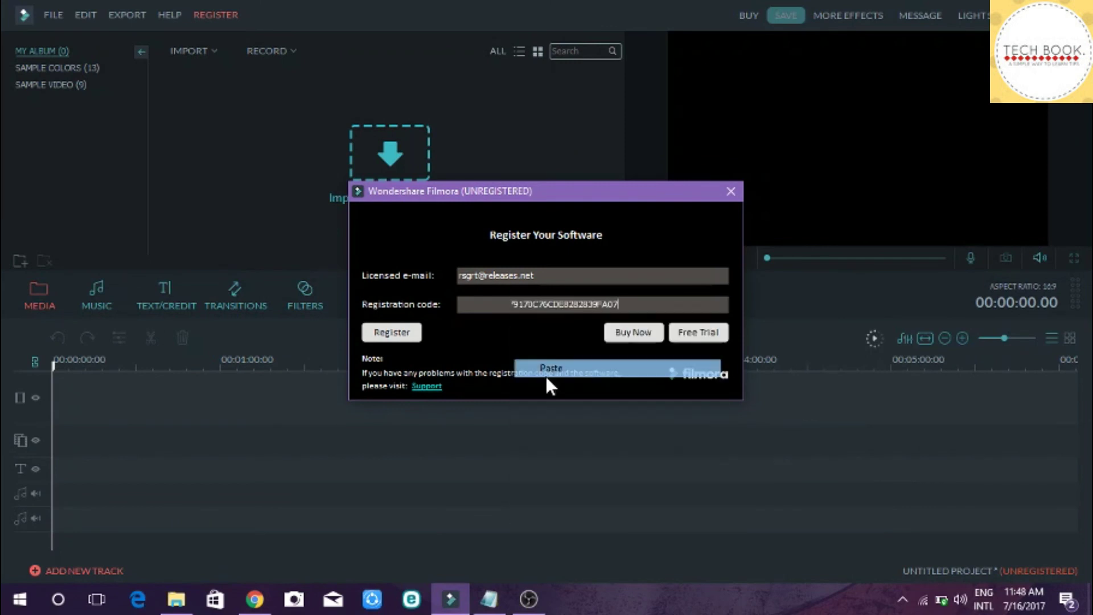
click(390, 336)
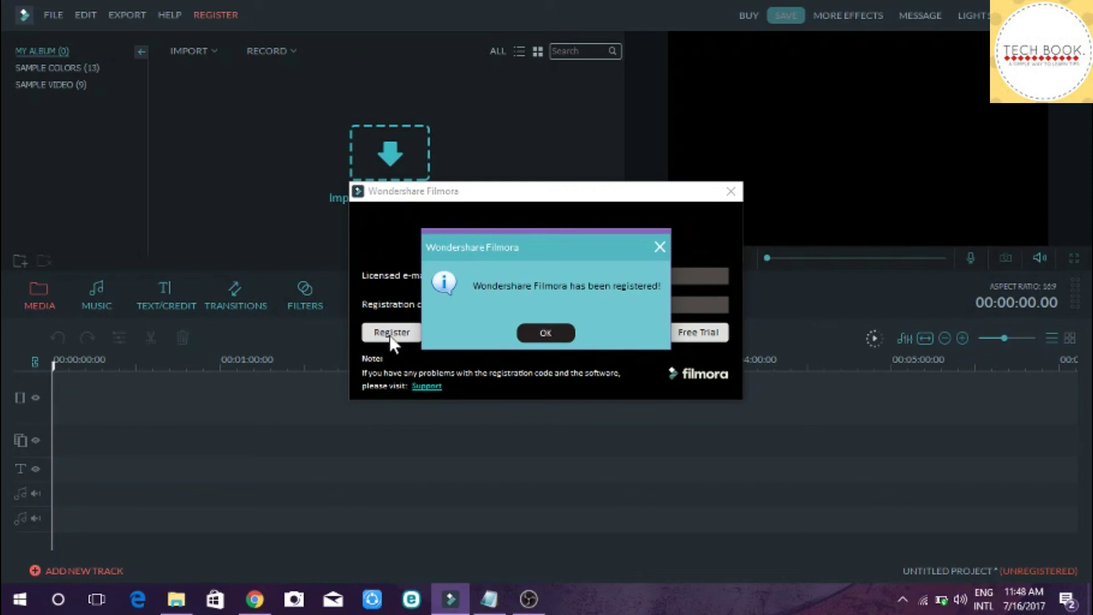
click(558, 334)
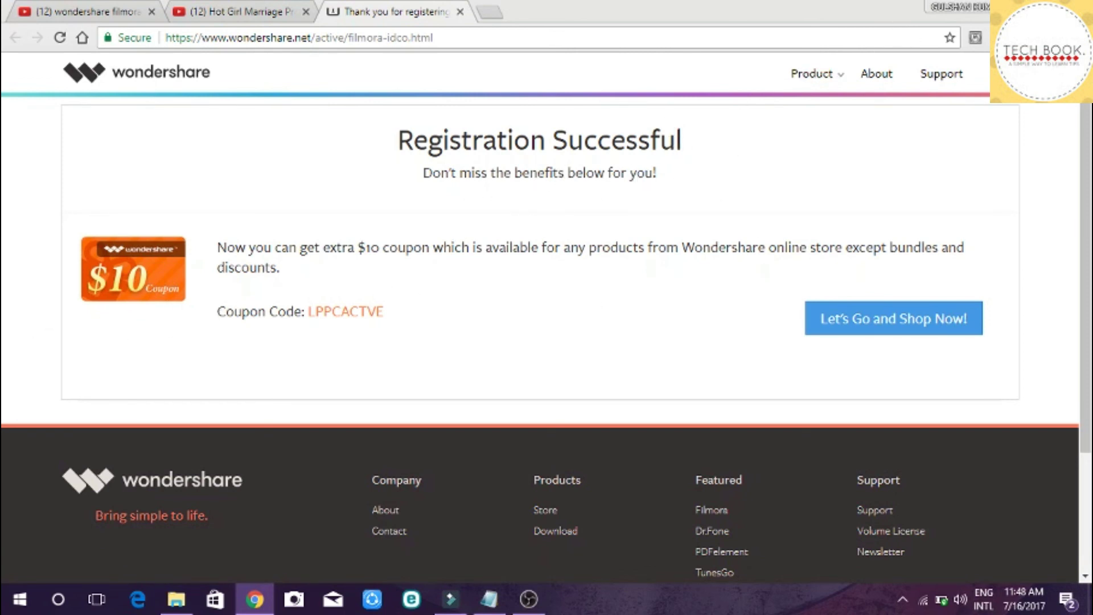
Return to Filmora from the browser, review its registration details, and view the music library
key(alt+Tab)
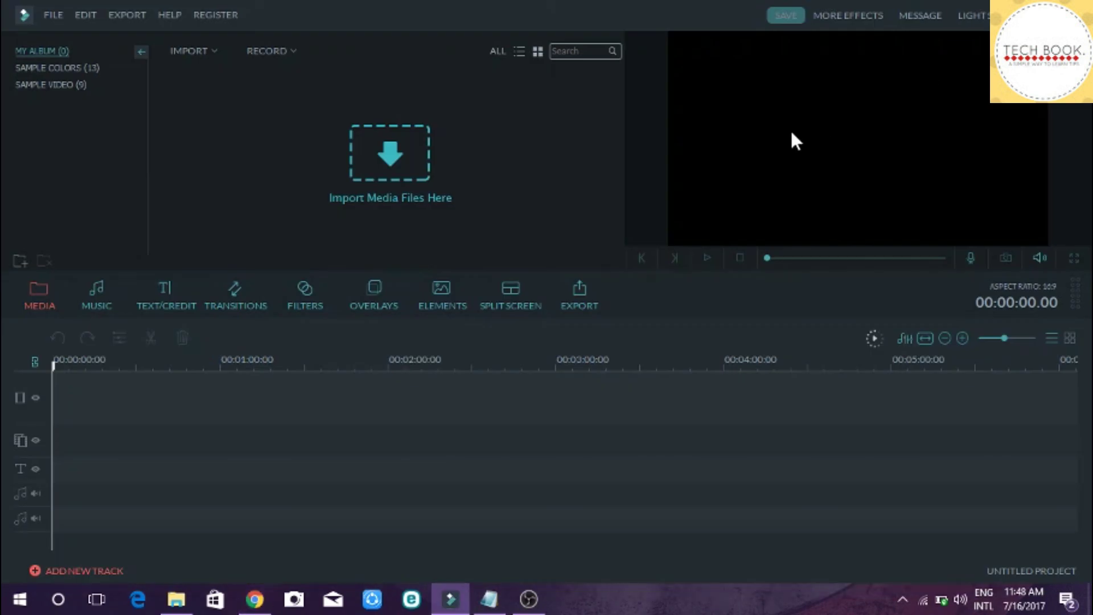
click(214, 15)
click(231, 36)
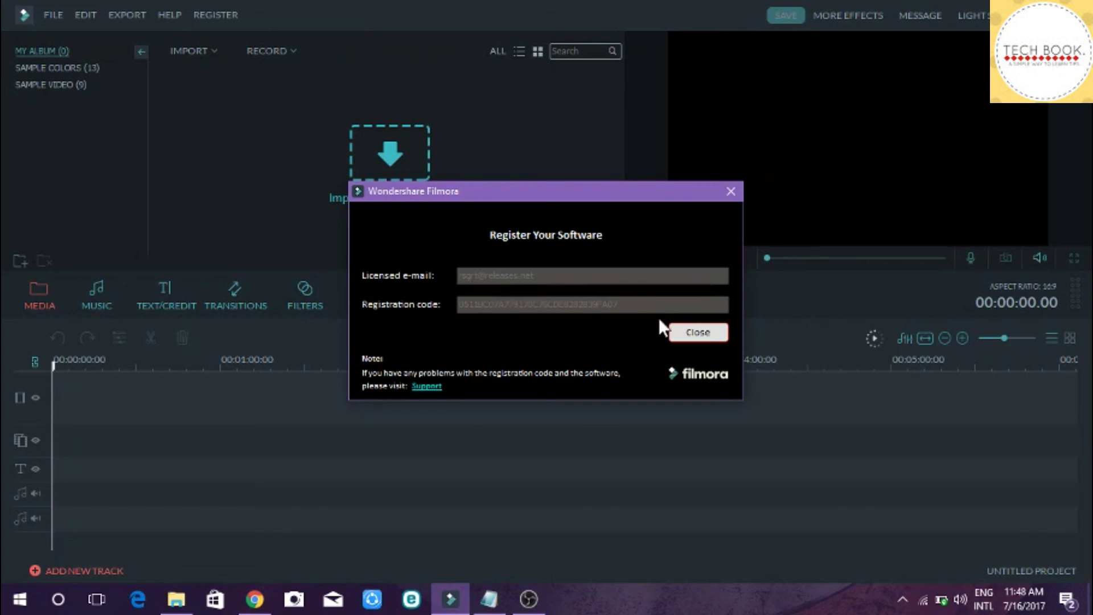
click(699, 333)
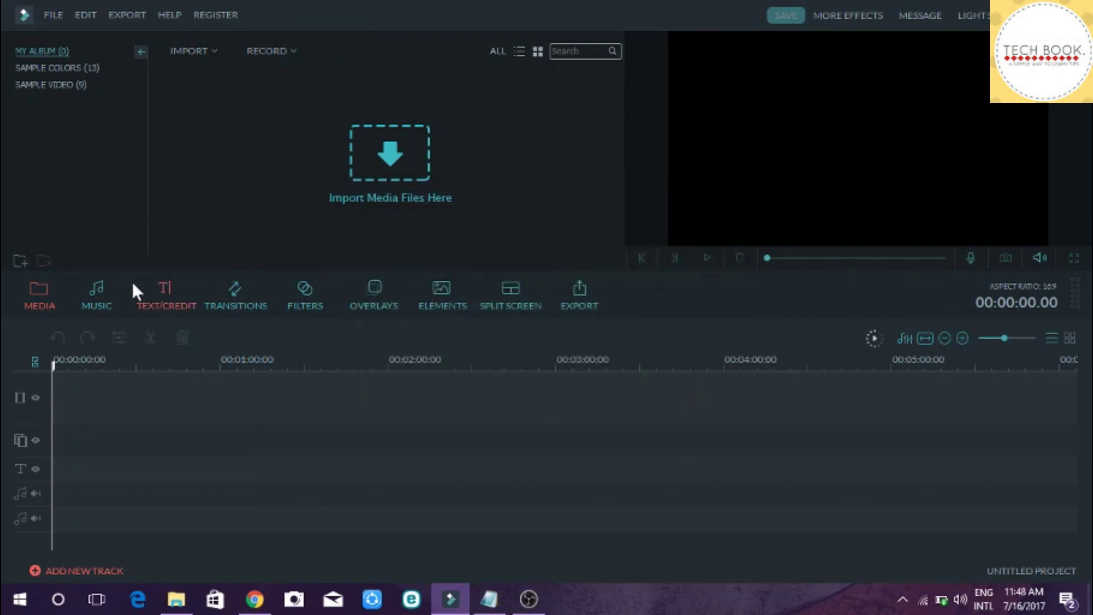
click(94, 298)
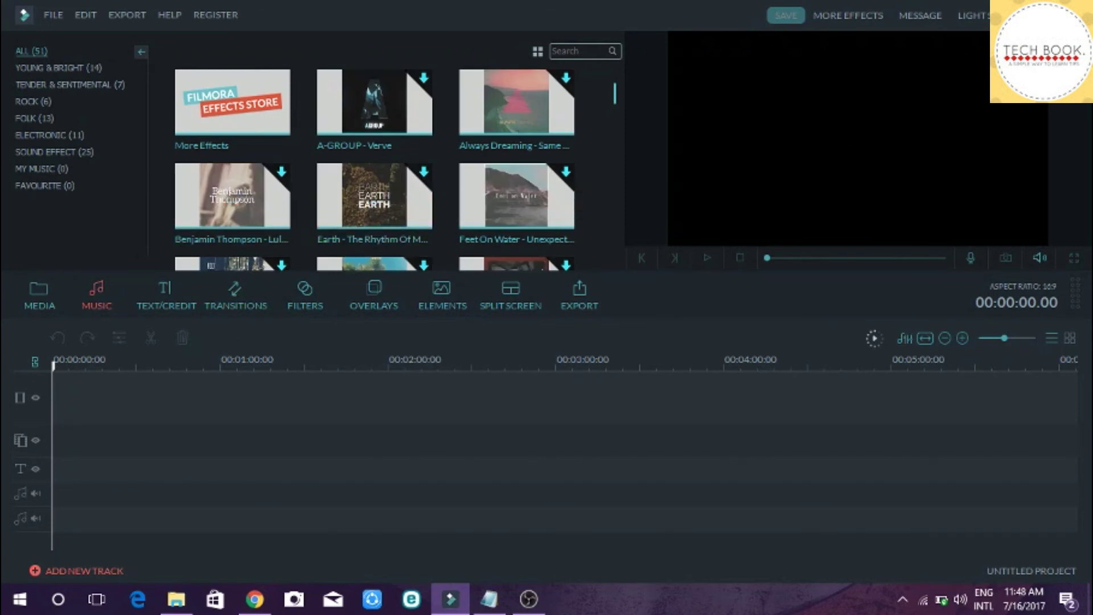
key(alt+Tab)
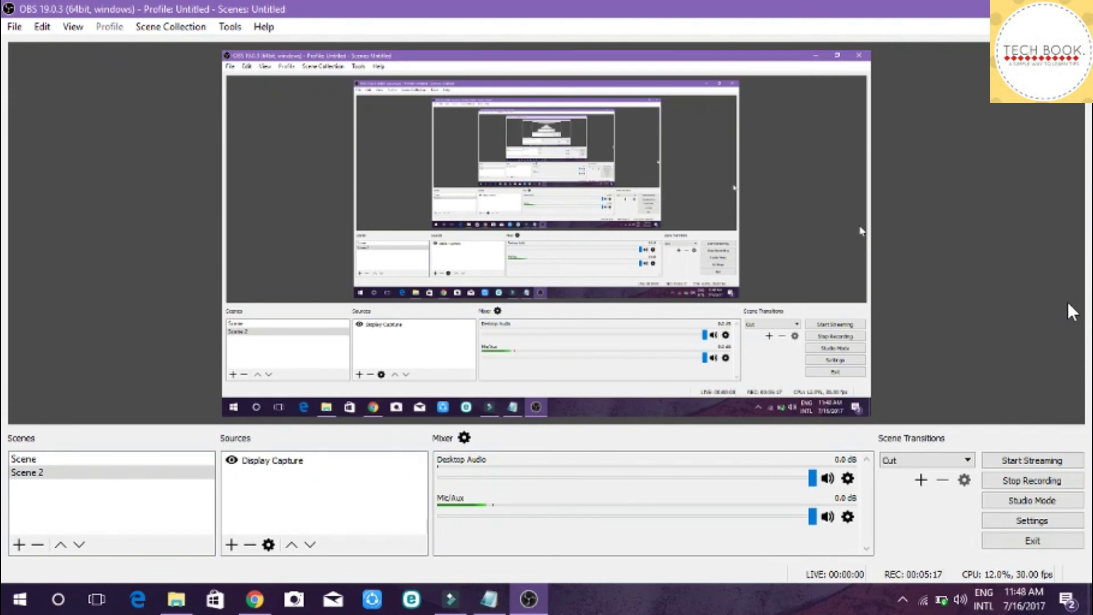
click(1049, 481)
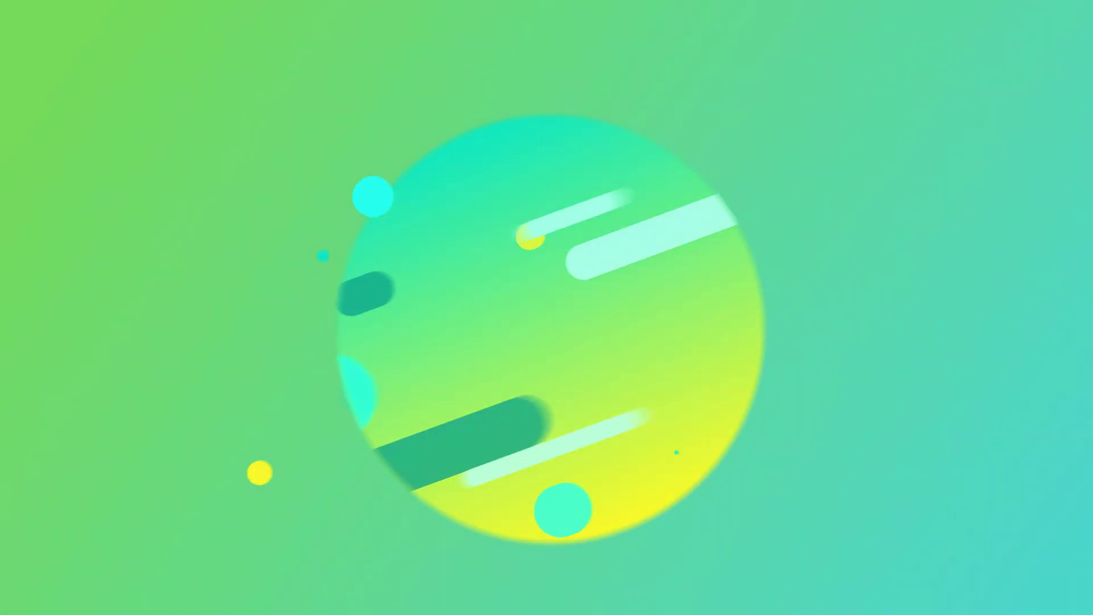